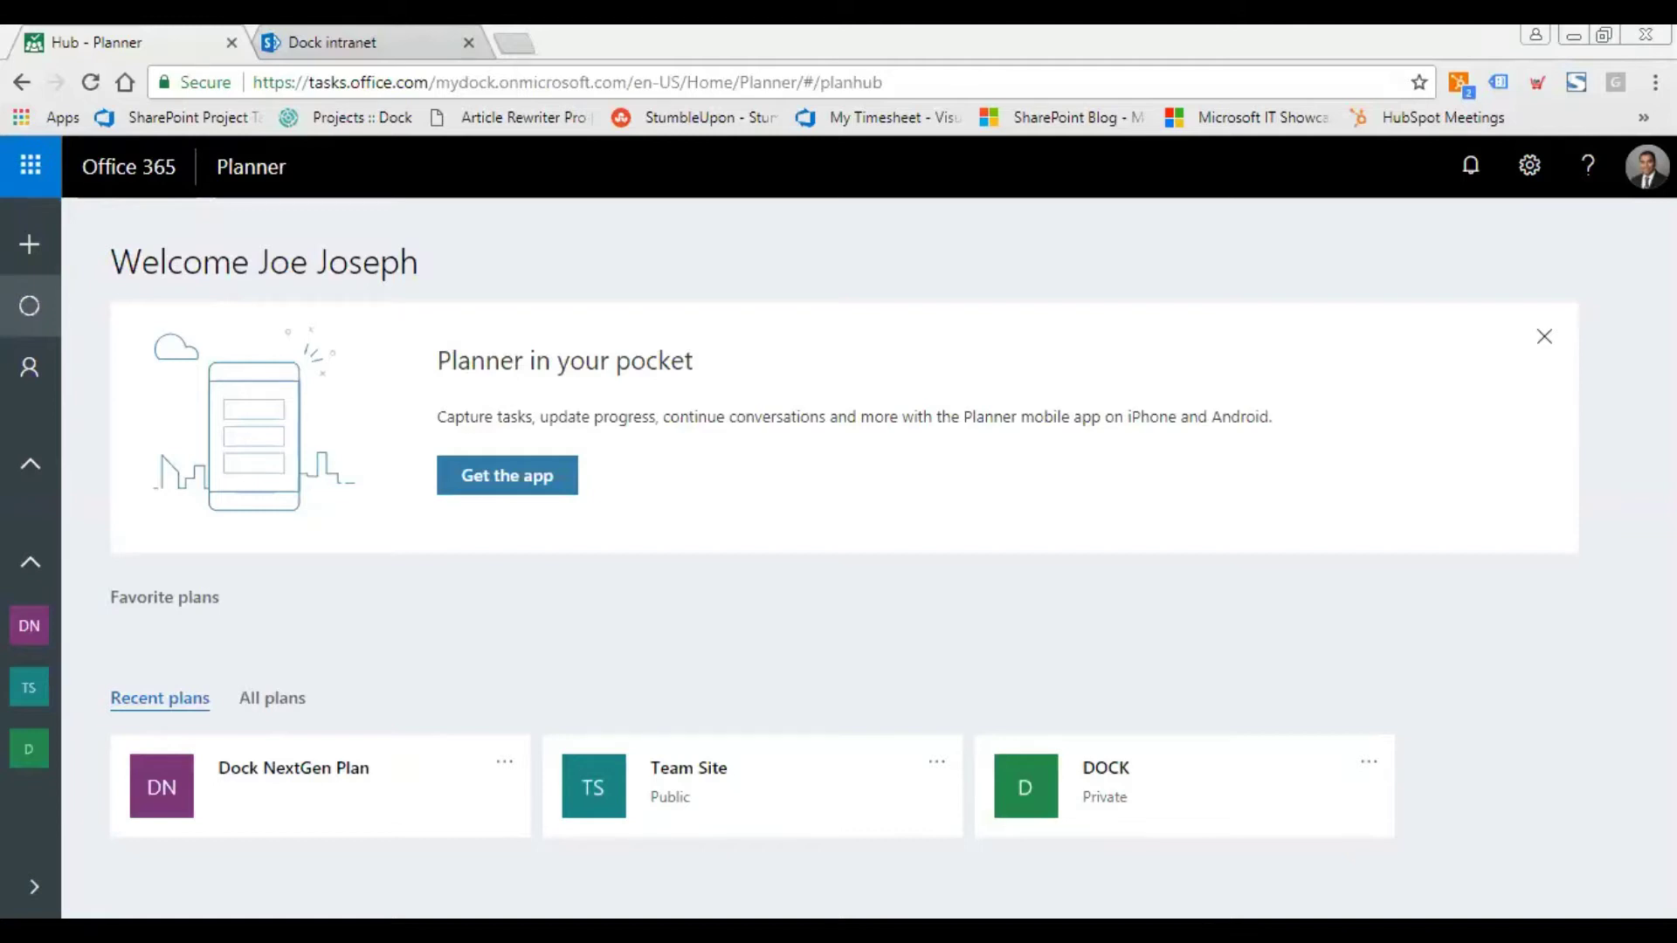
- Close the web part toolbox on the Dock intranet page and scroll back up to its title banner
left_click(310, 37)
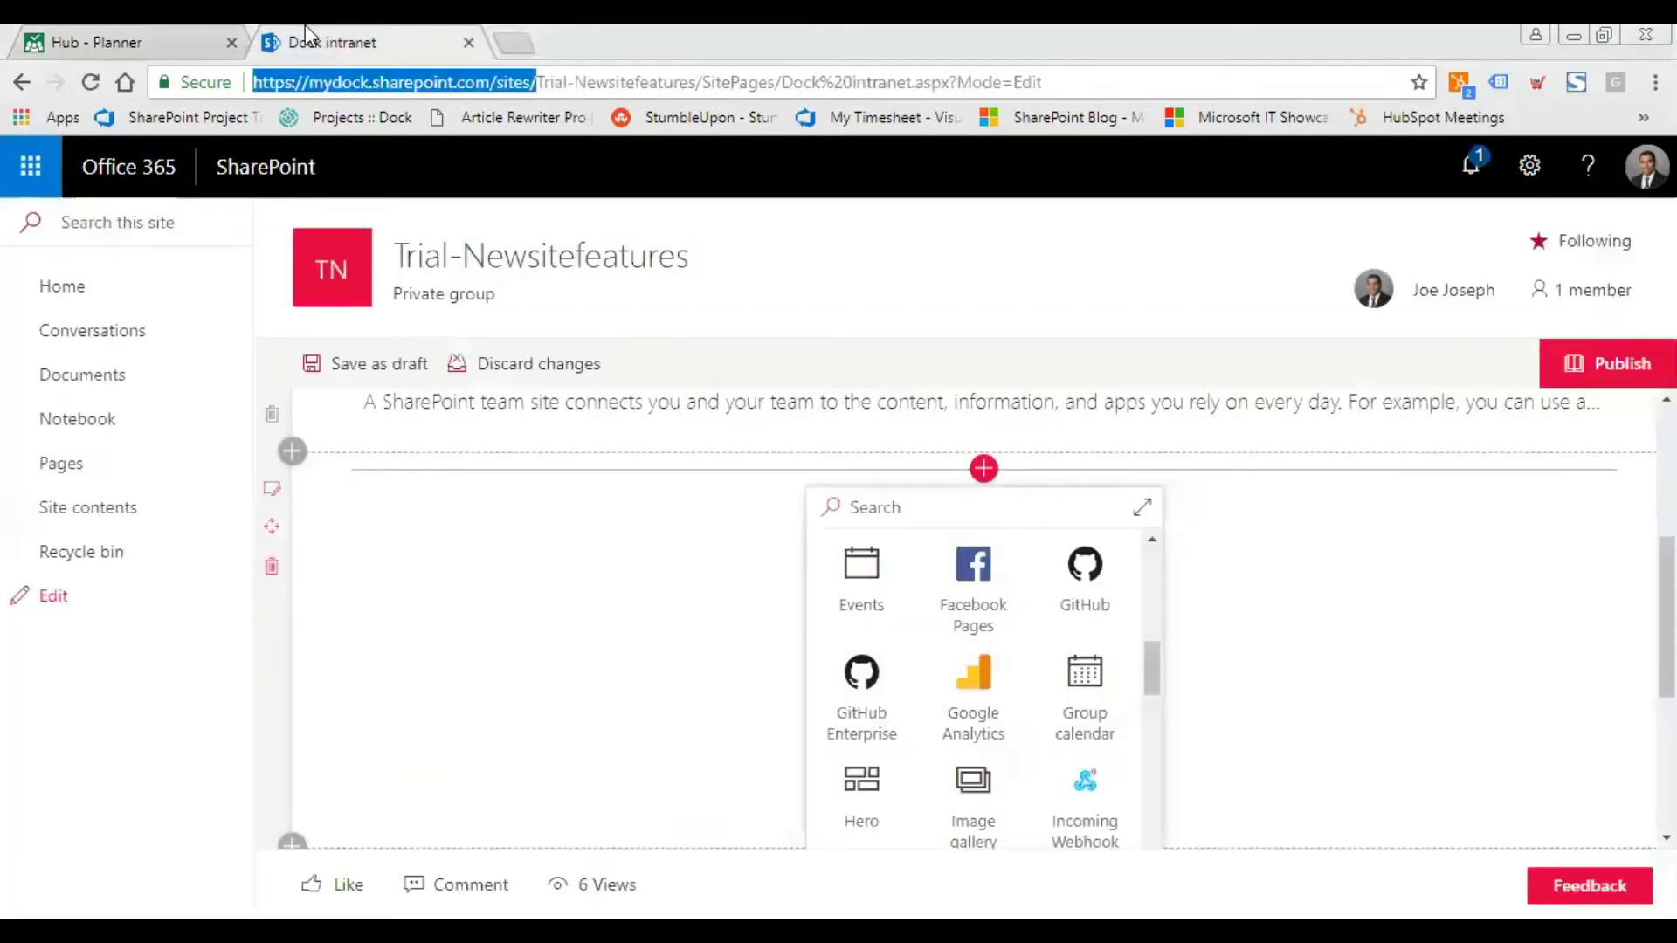
left_click(1228, 339)
scroll(1119, 434, "up", 4)
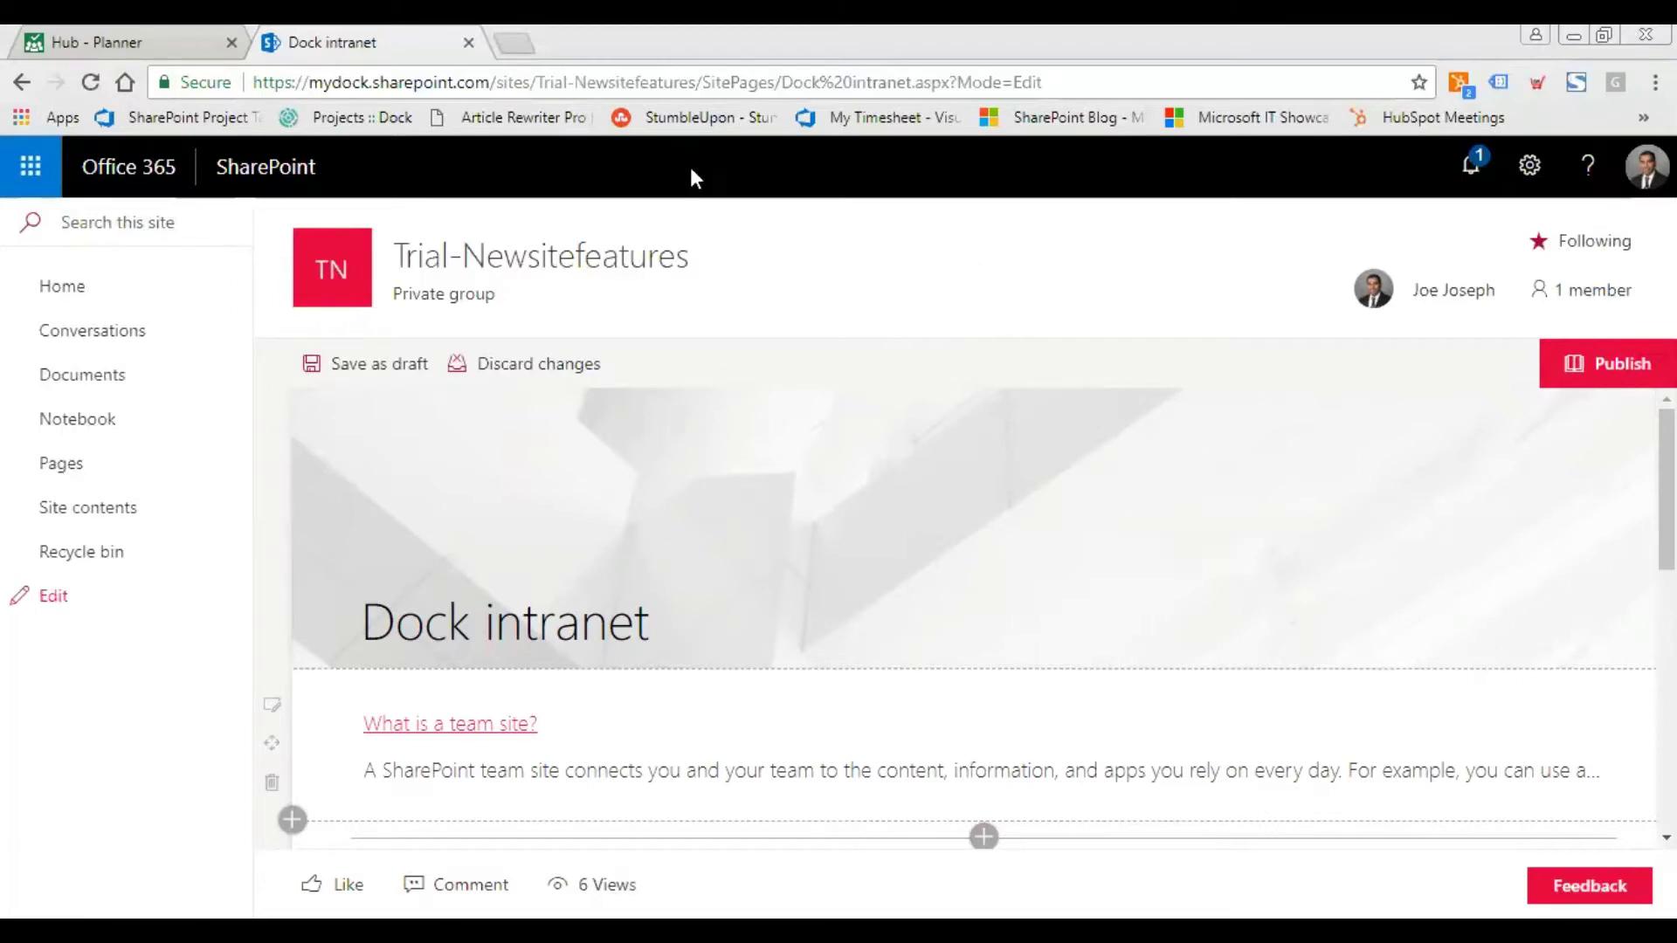
- Go back to the Planner hub, browsing All apps in the app launcher before closing it
left_click(83, 41)
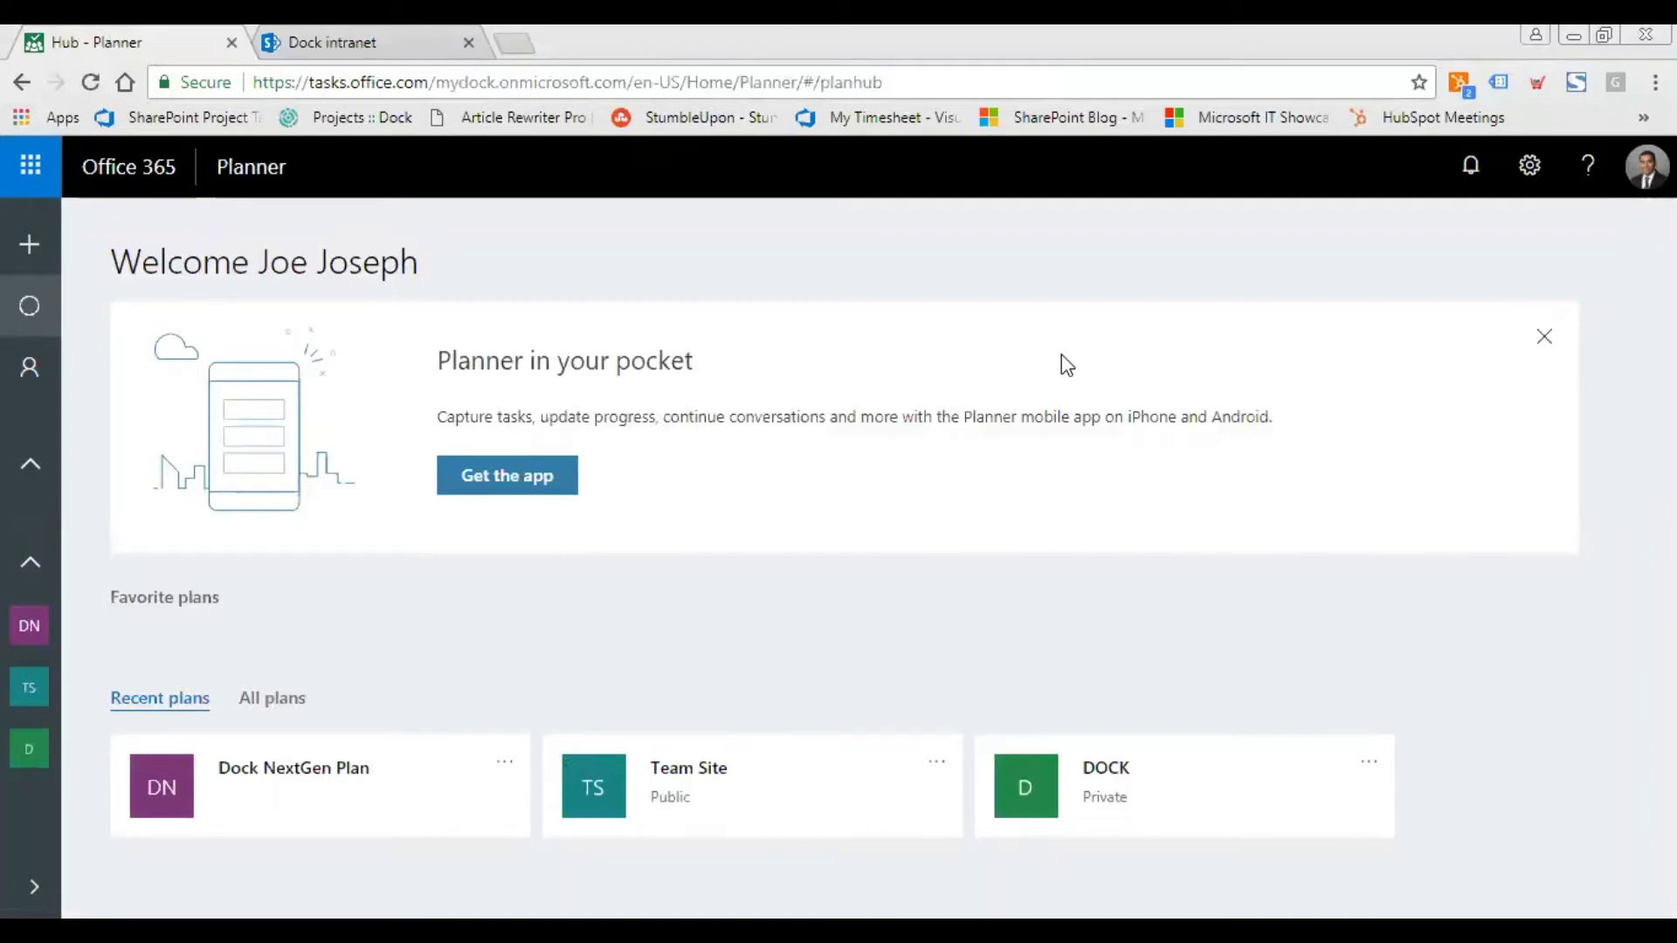
left_click(26, 167)
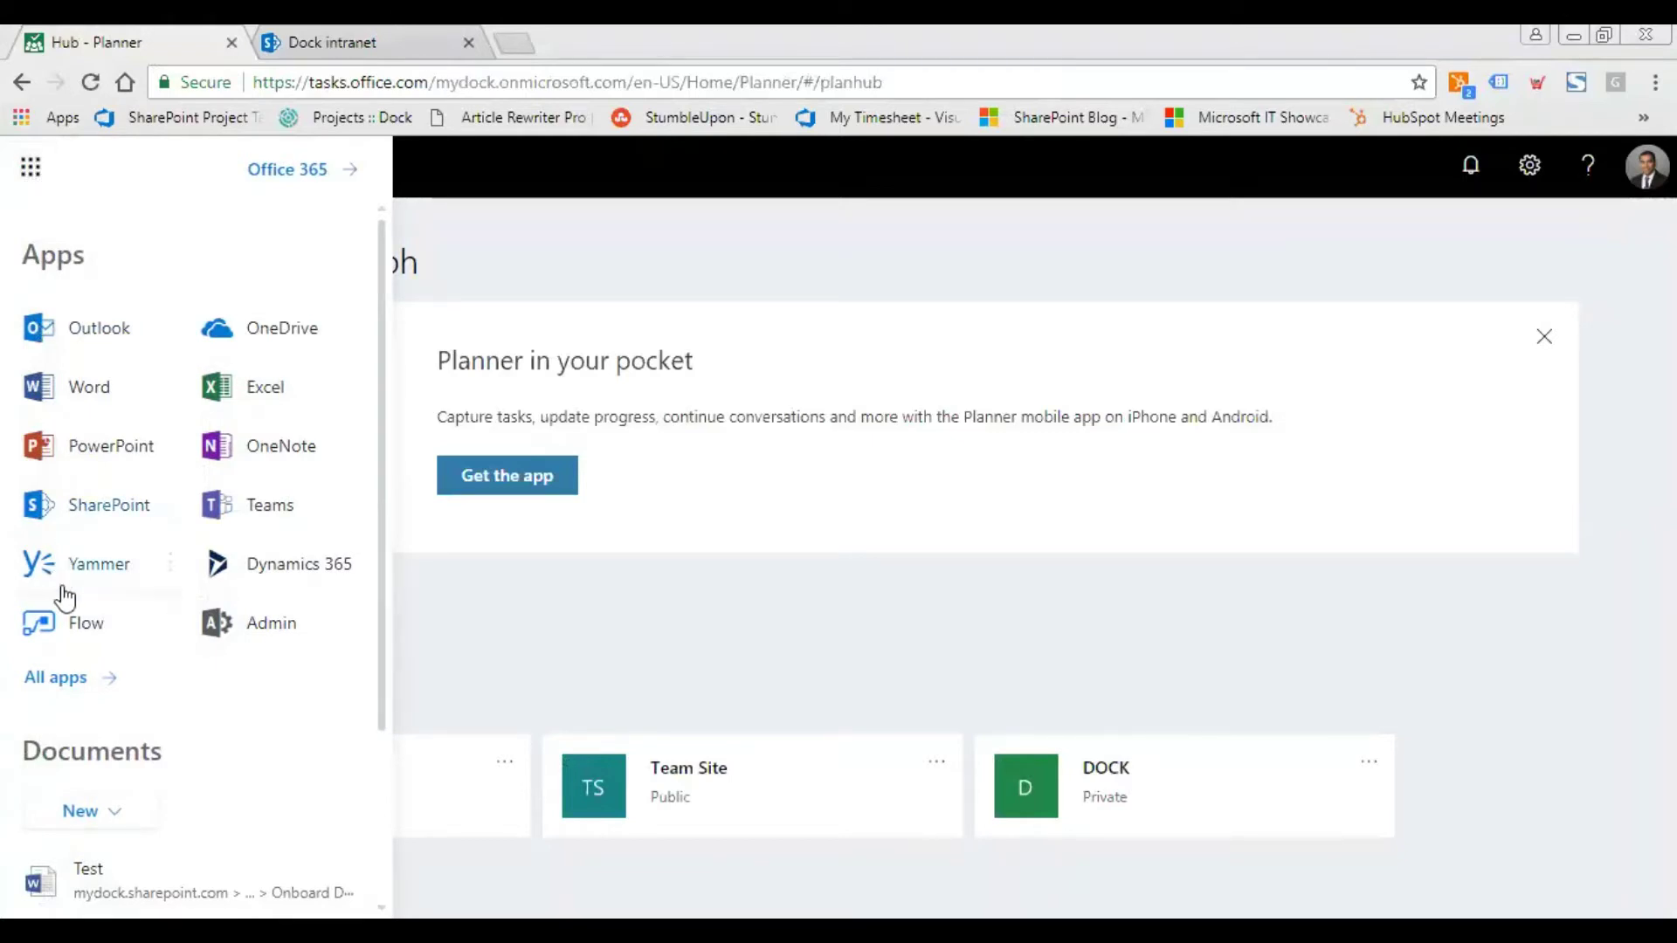
left_click(103, 679)
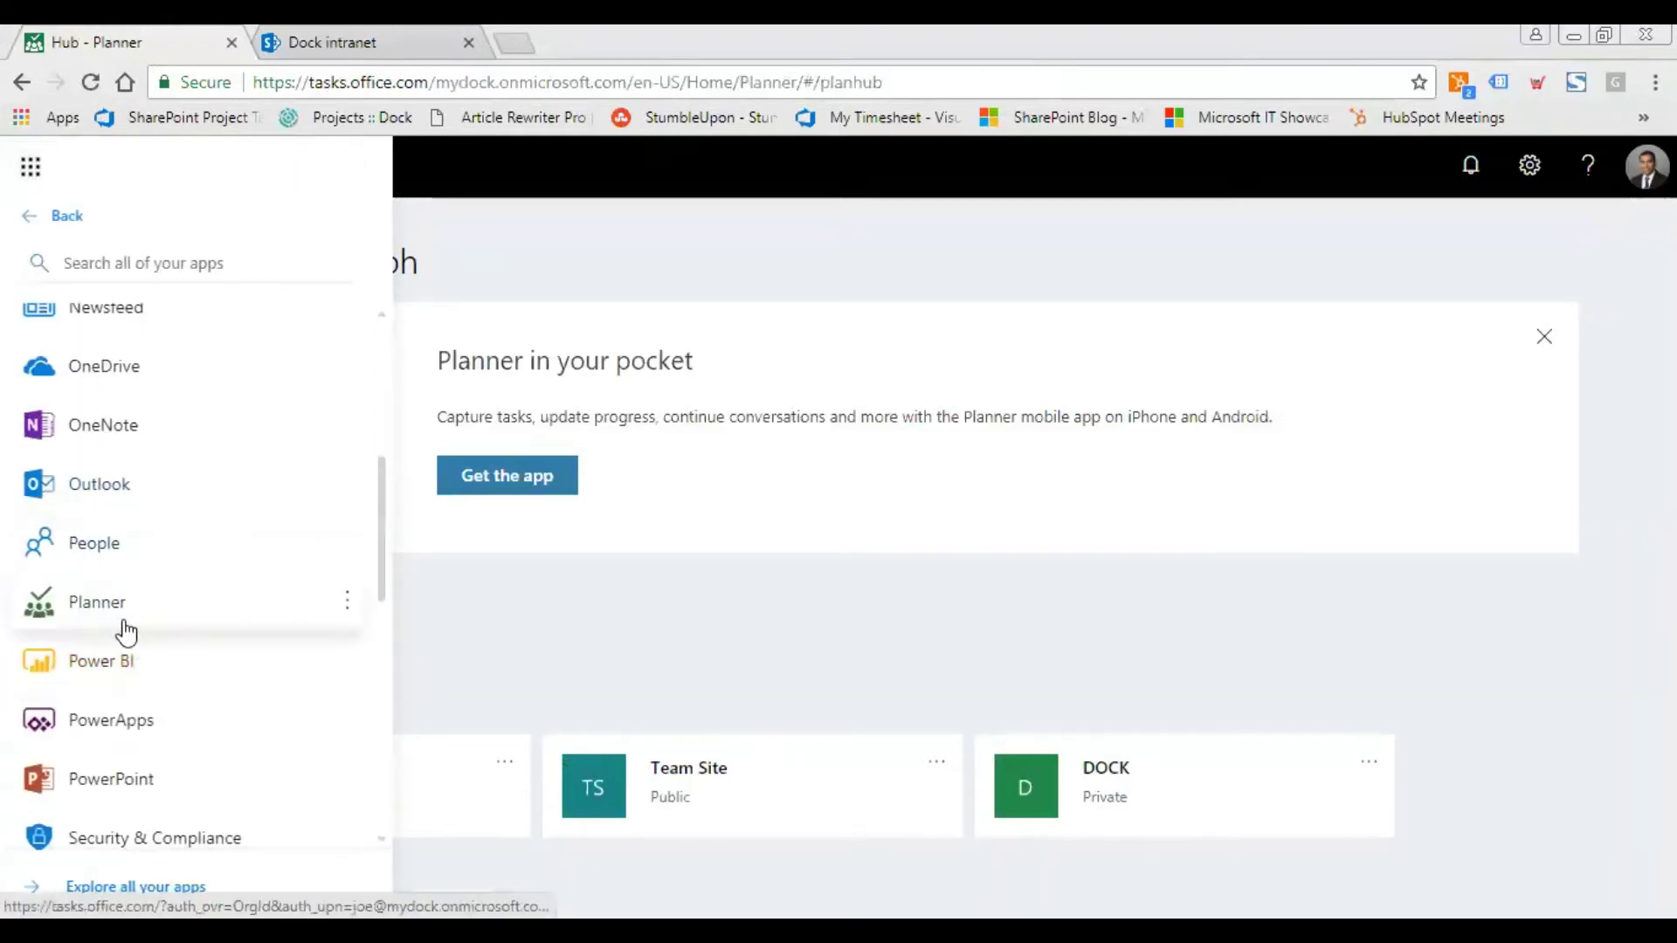
left_click(538, 655)
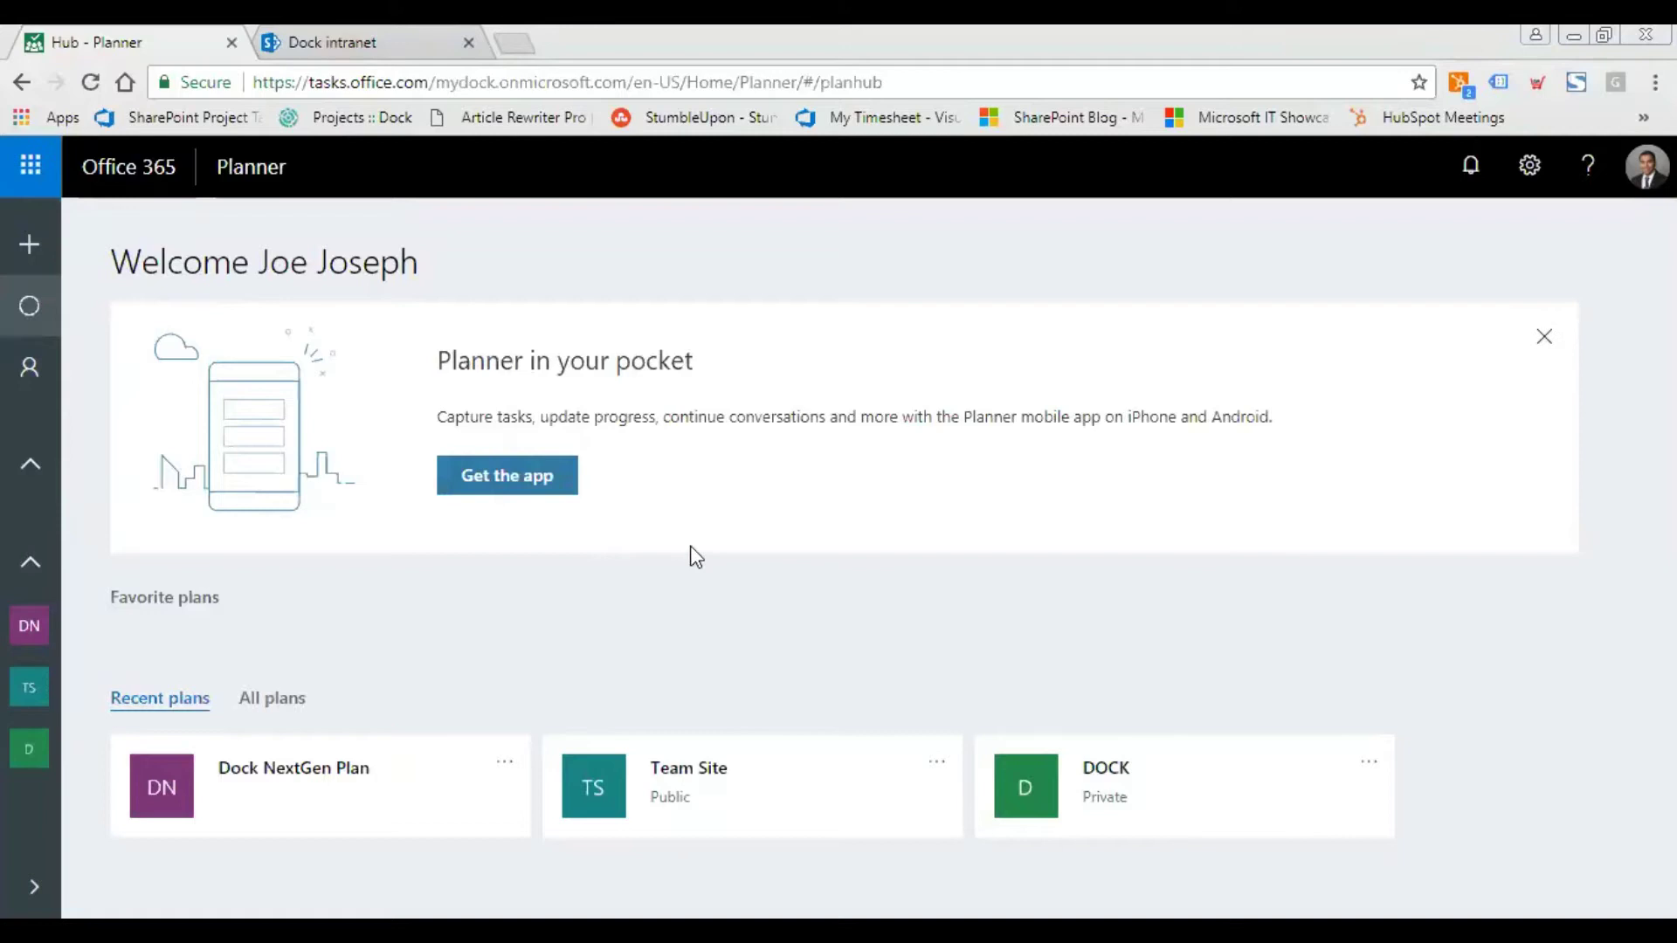
- Open the Dock NextGen Plan board, then check the New Plan dialog's Options and cancel it
left_click(300, 775)
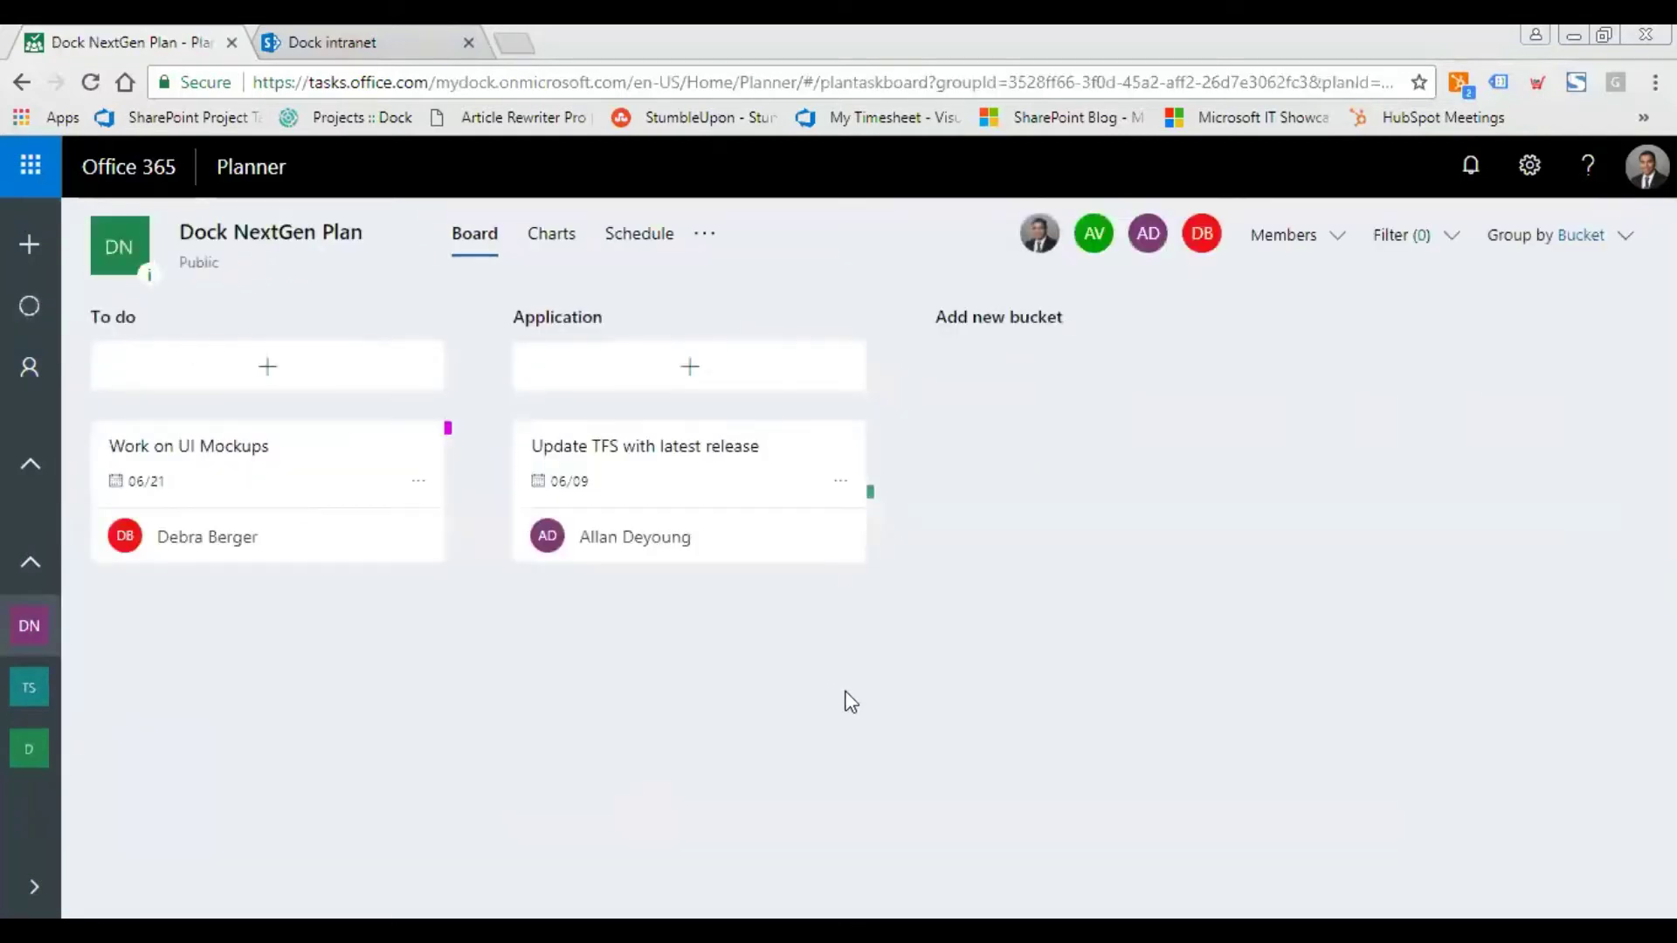
left_click(32, 245)
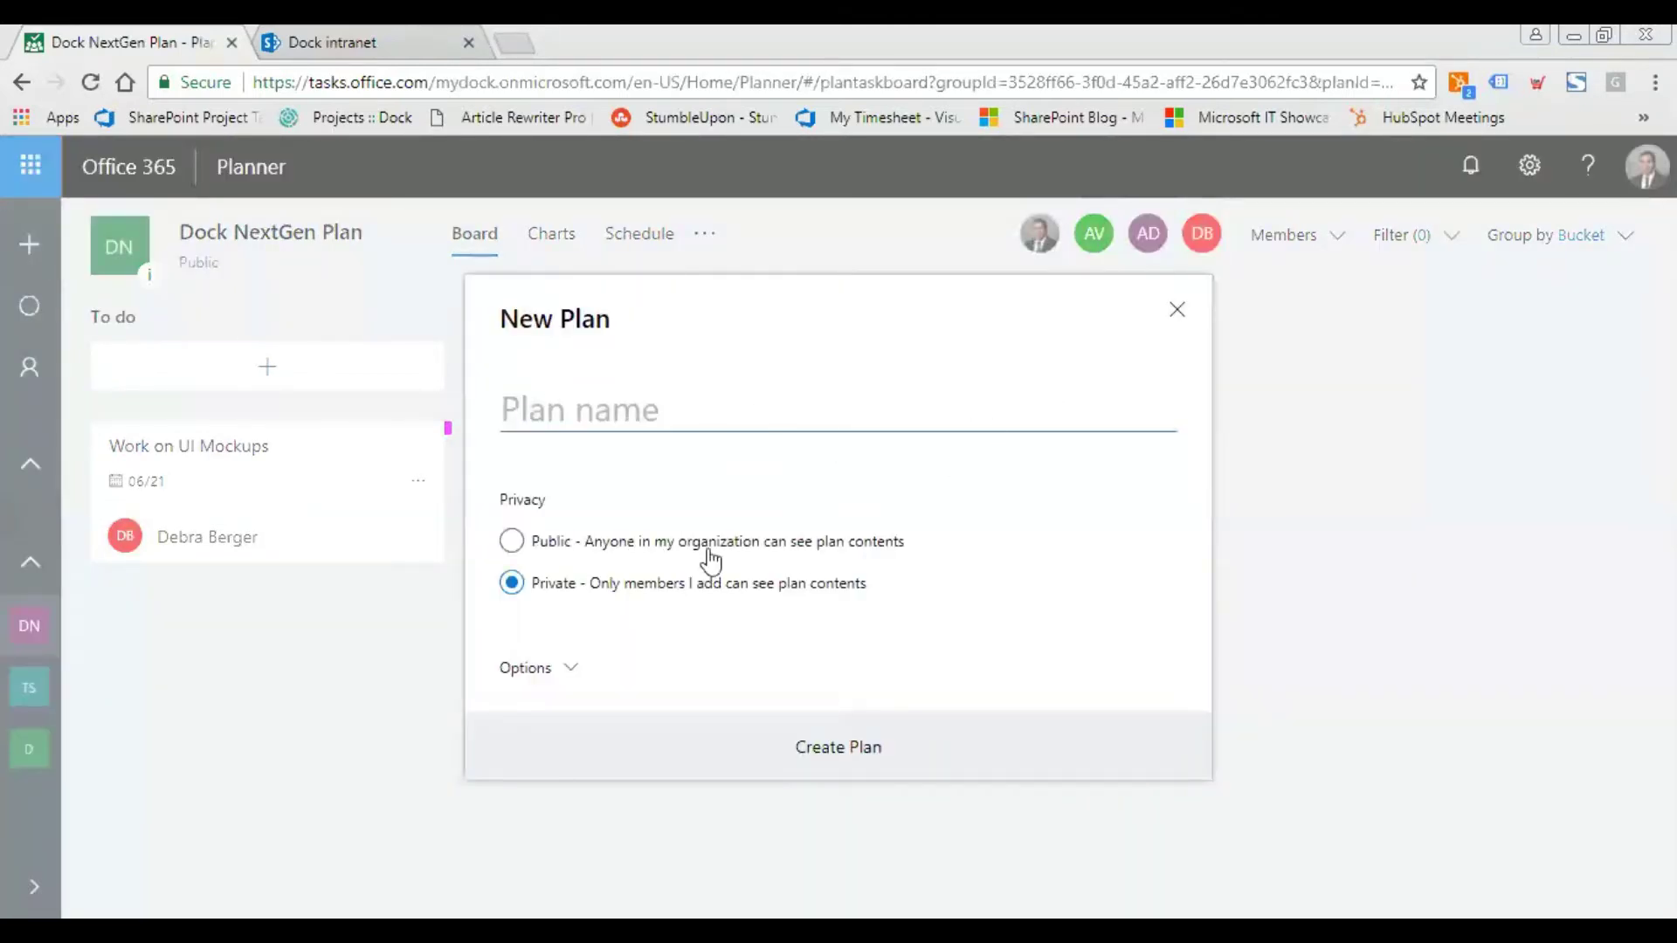
left_click(549, 669)
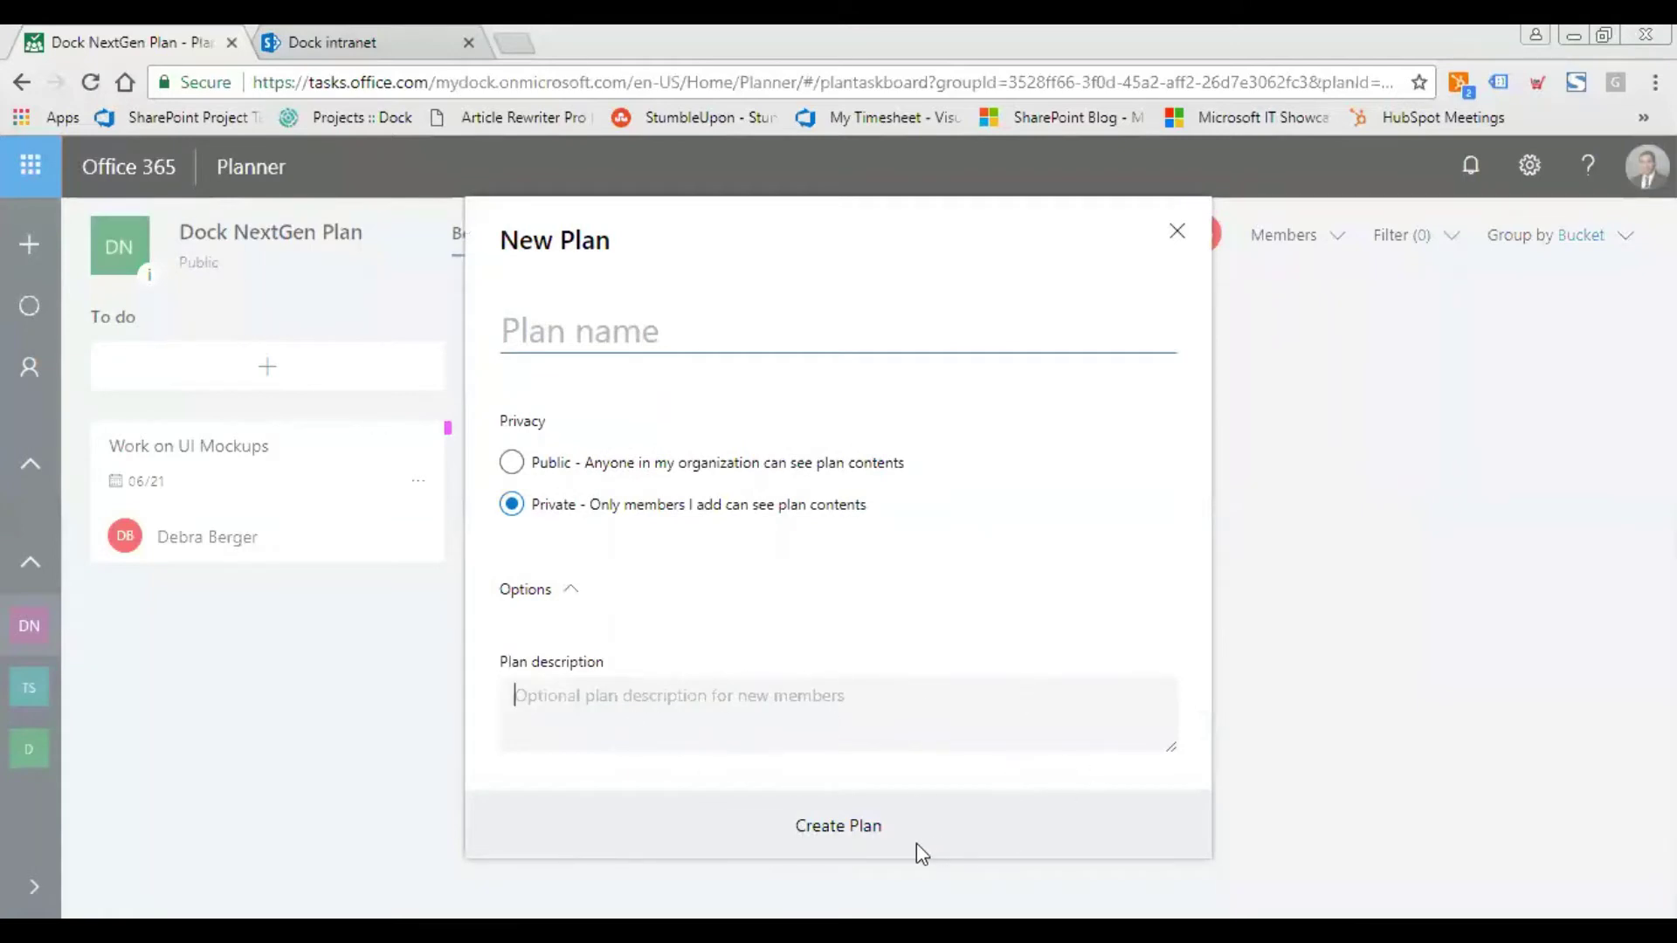
left_click(1180, 232)
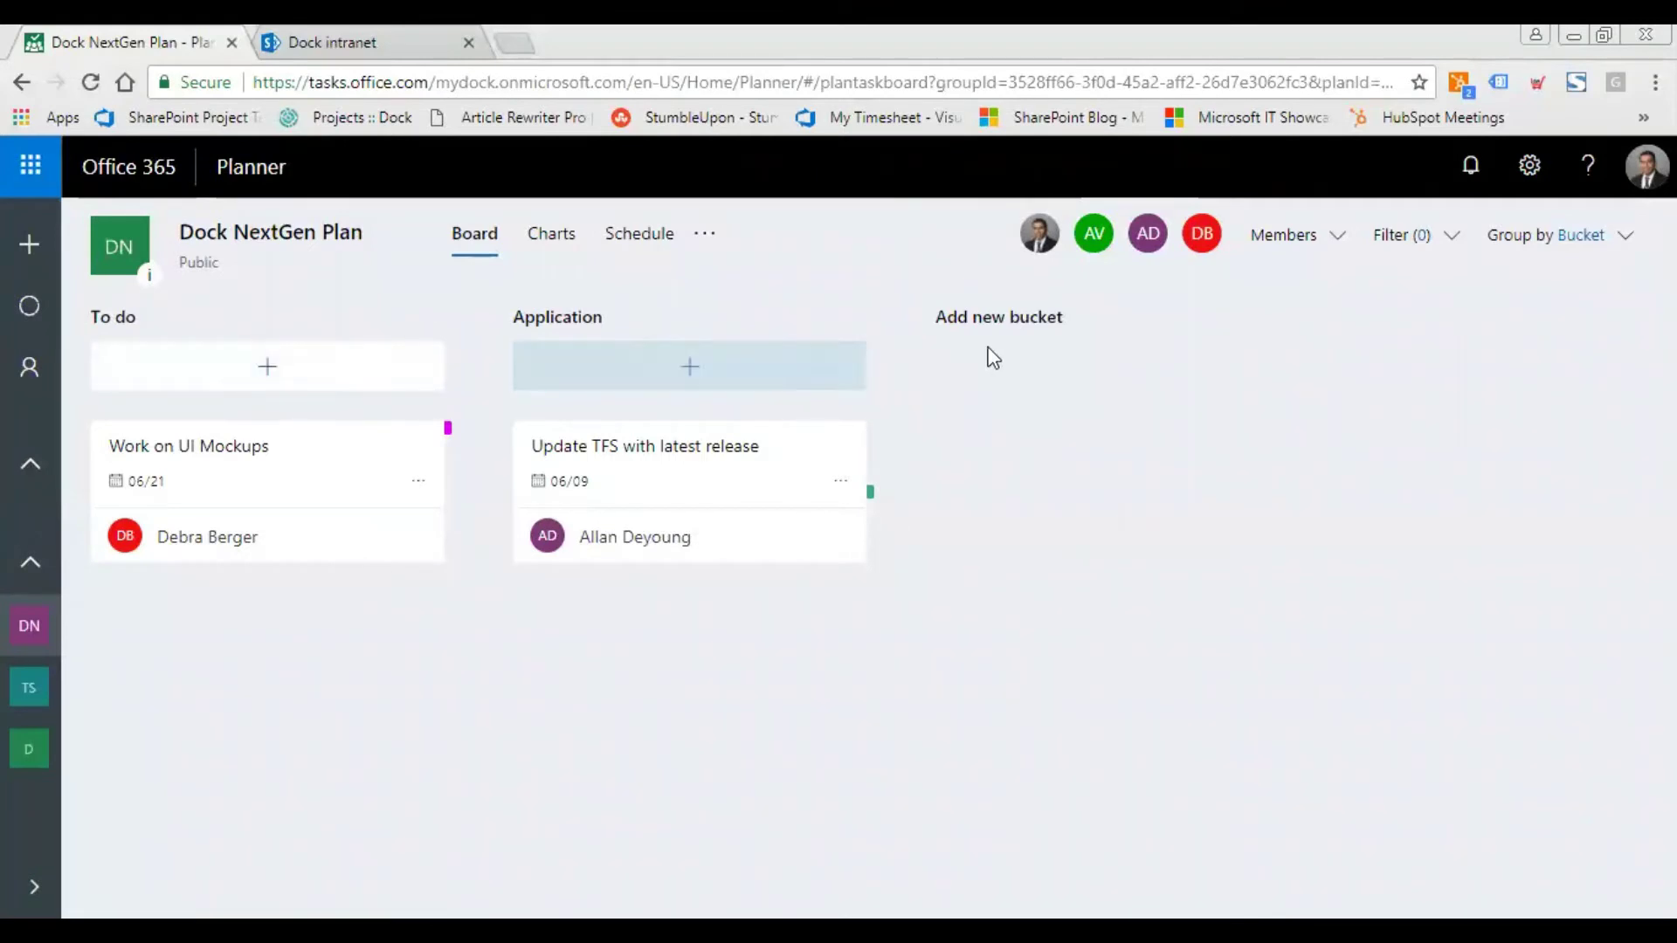
- Try Add new bucket and the Work on UI Mockups due date and assignee pickers unchanged, then view Charts
left_click(1018, 321)
left_click(1359, 695)
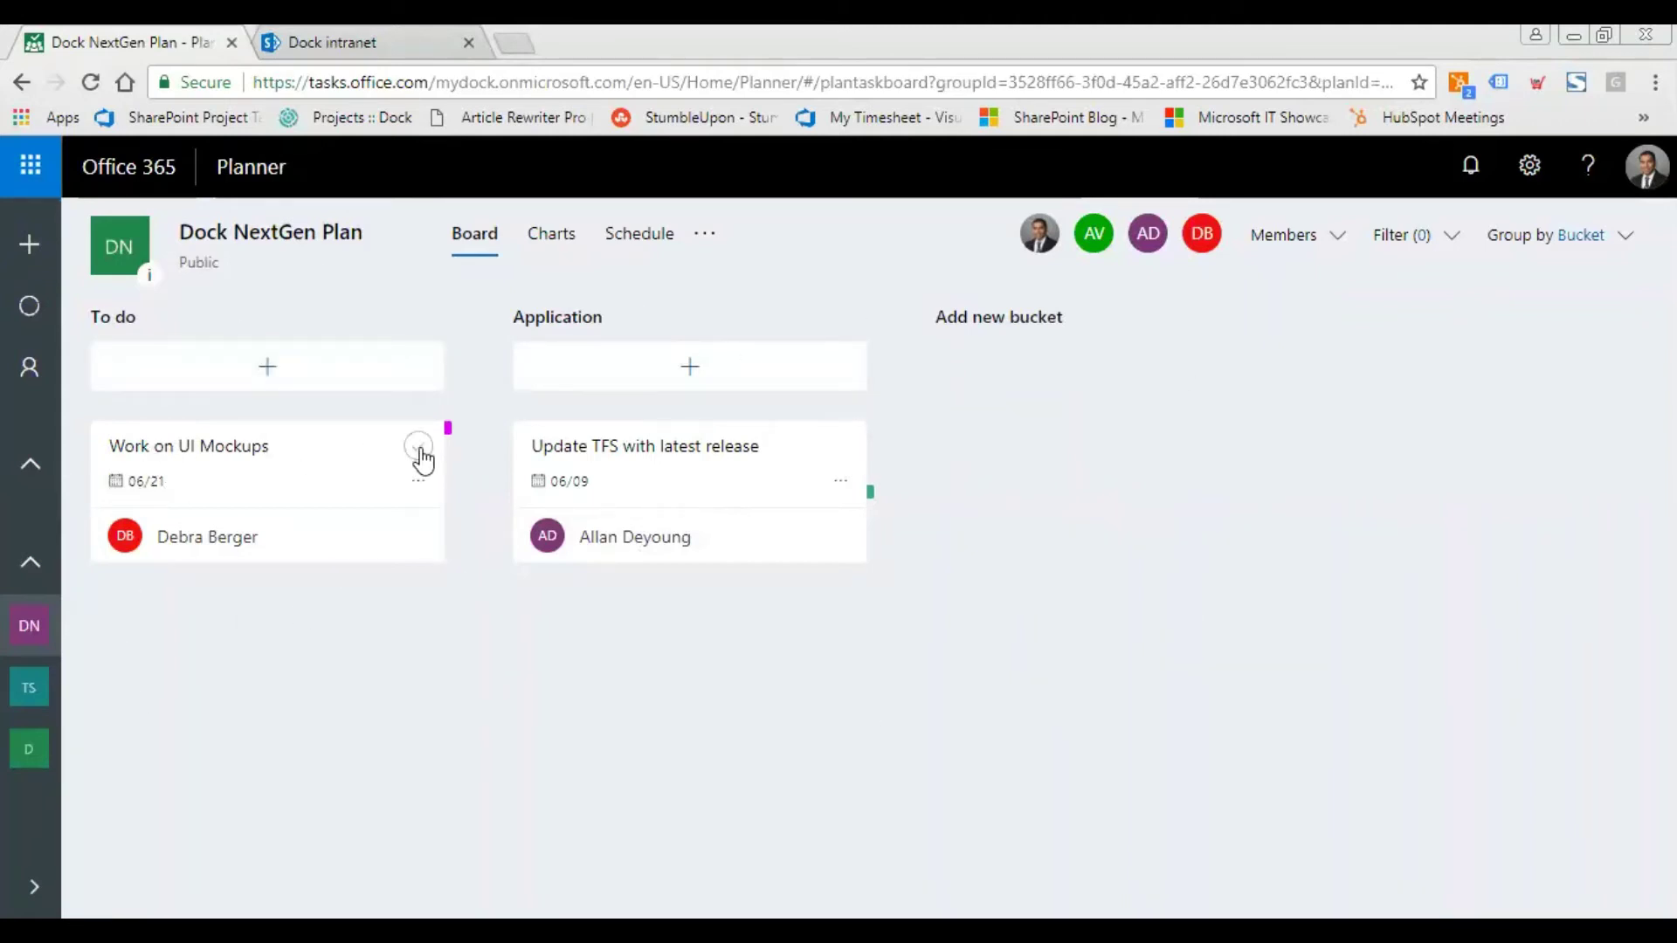
left_click(160, 492)
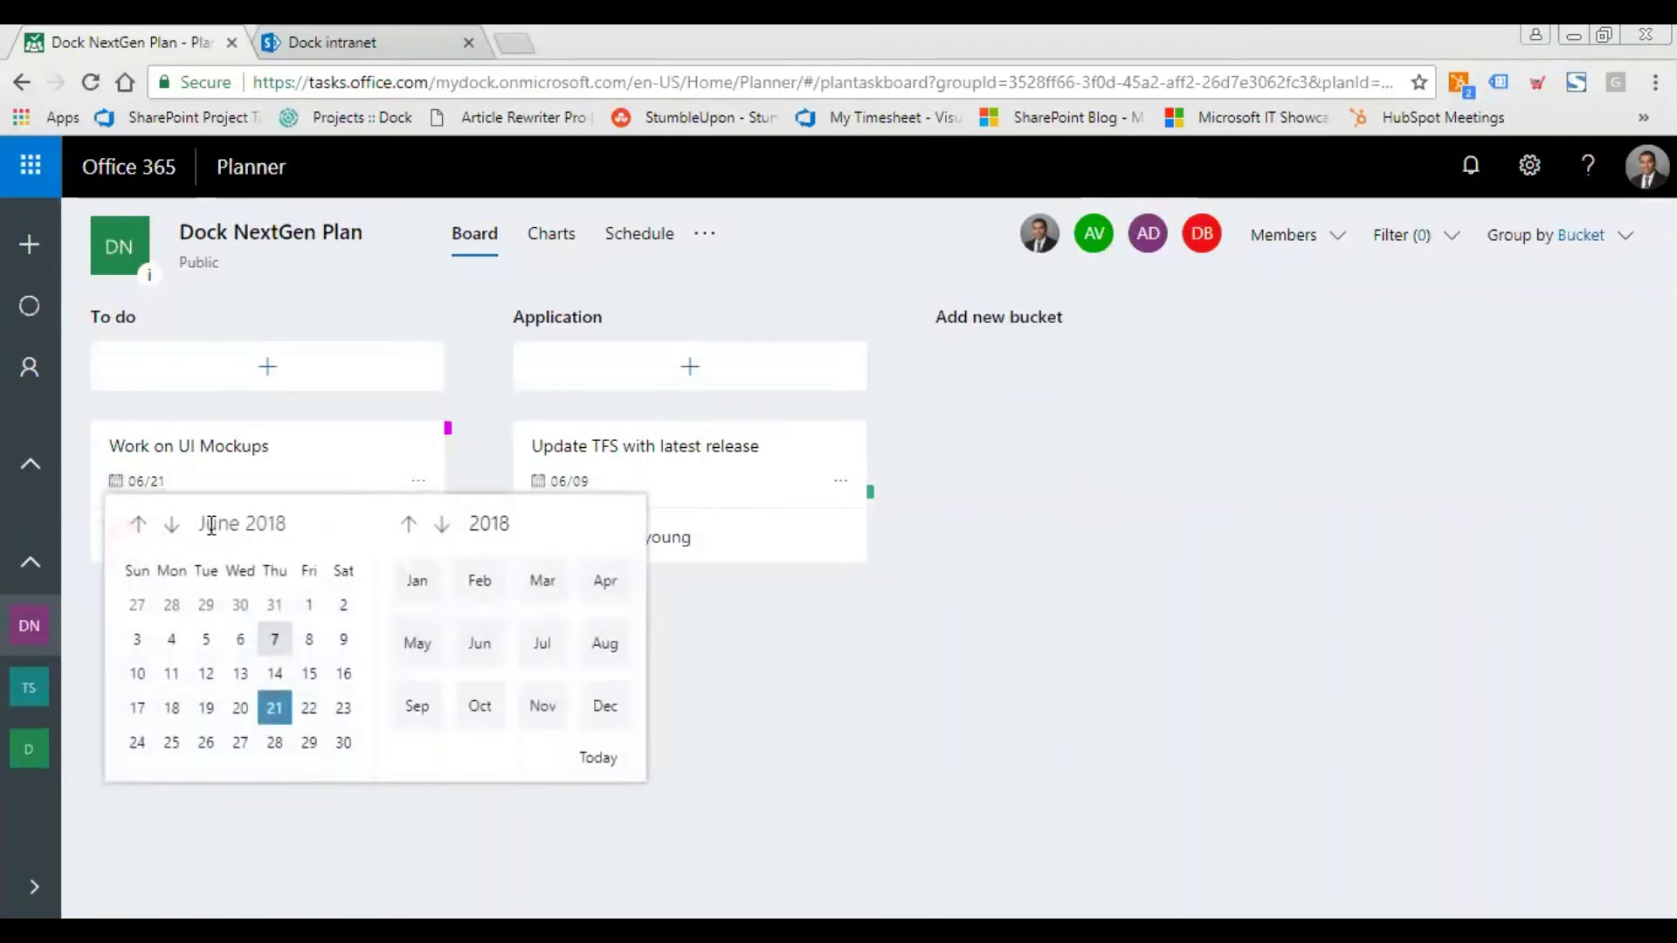
left_click(364, 842)
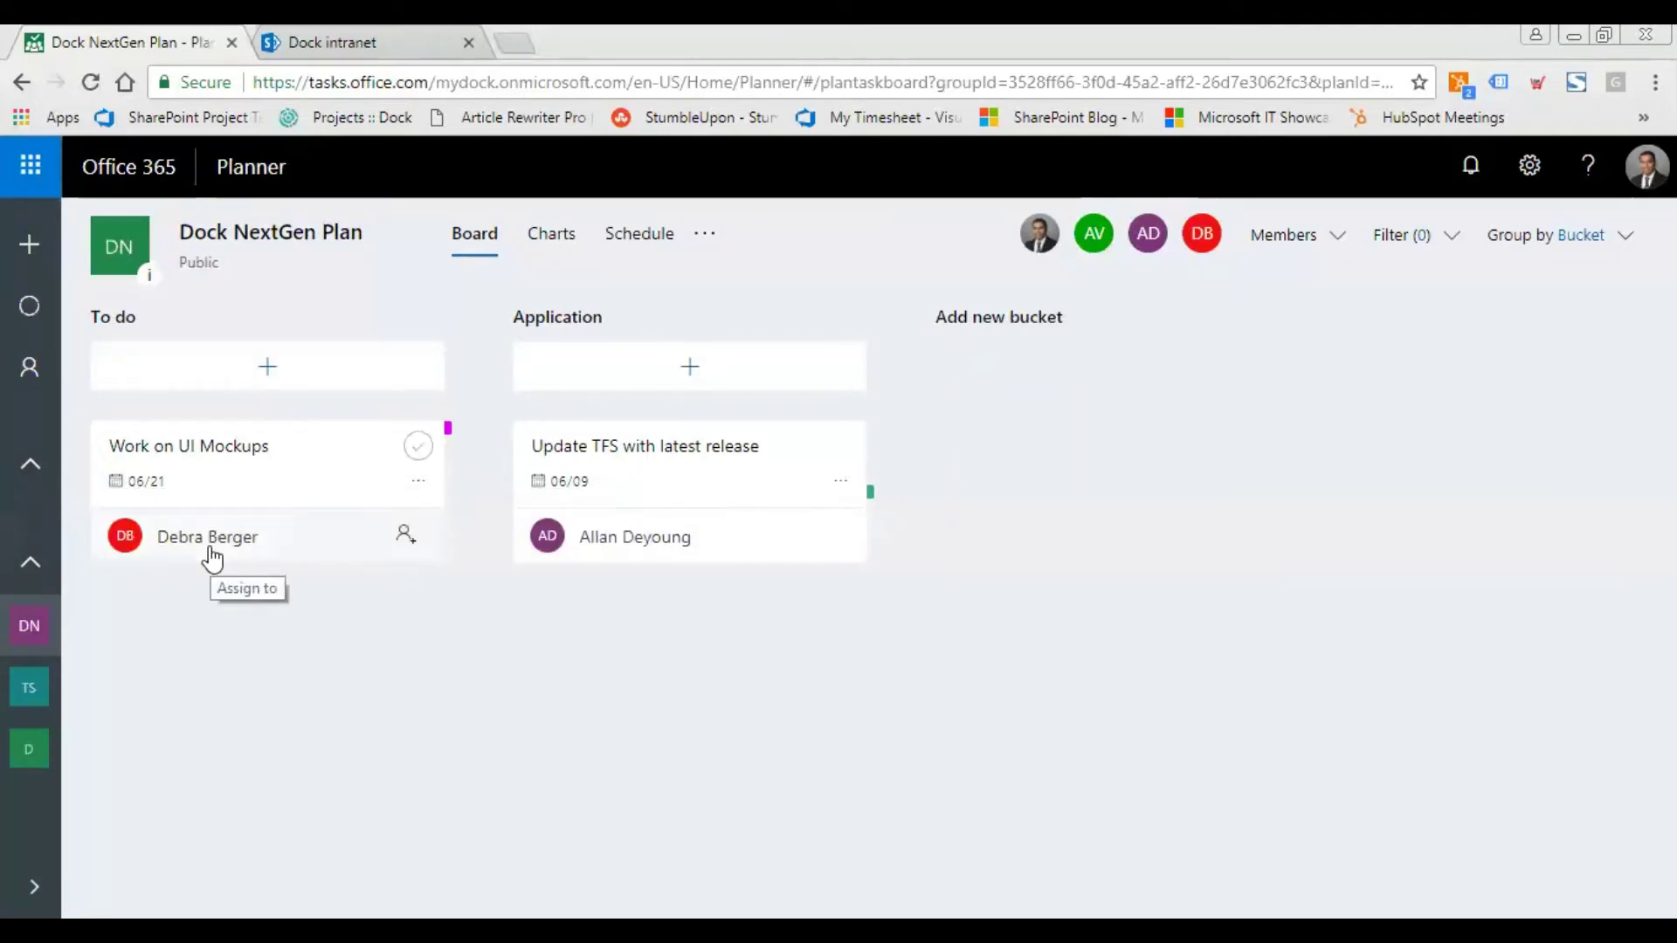
left_click(407, 537)
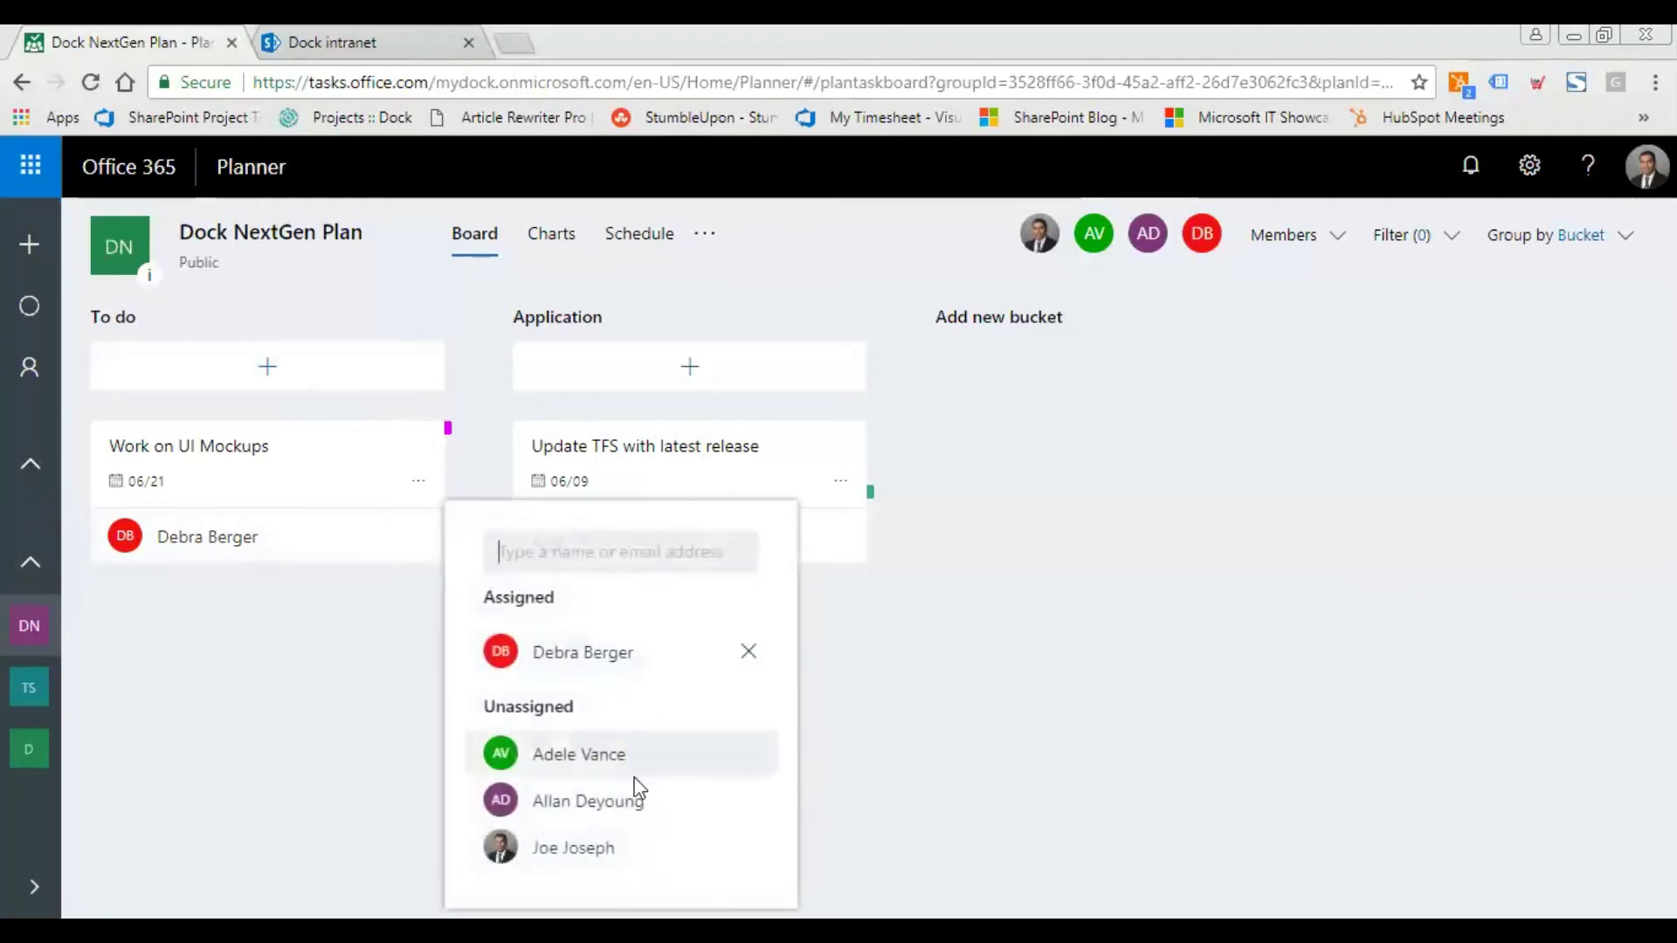
left_click(360, 699)
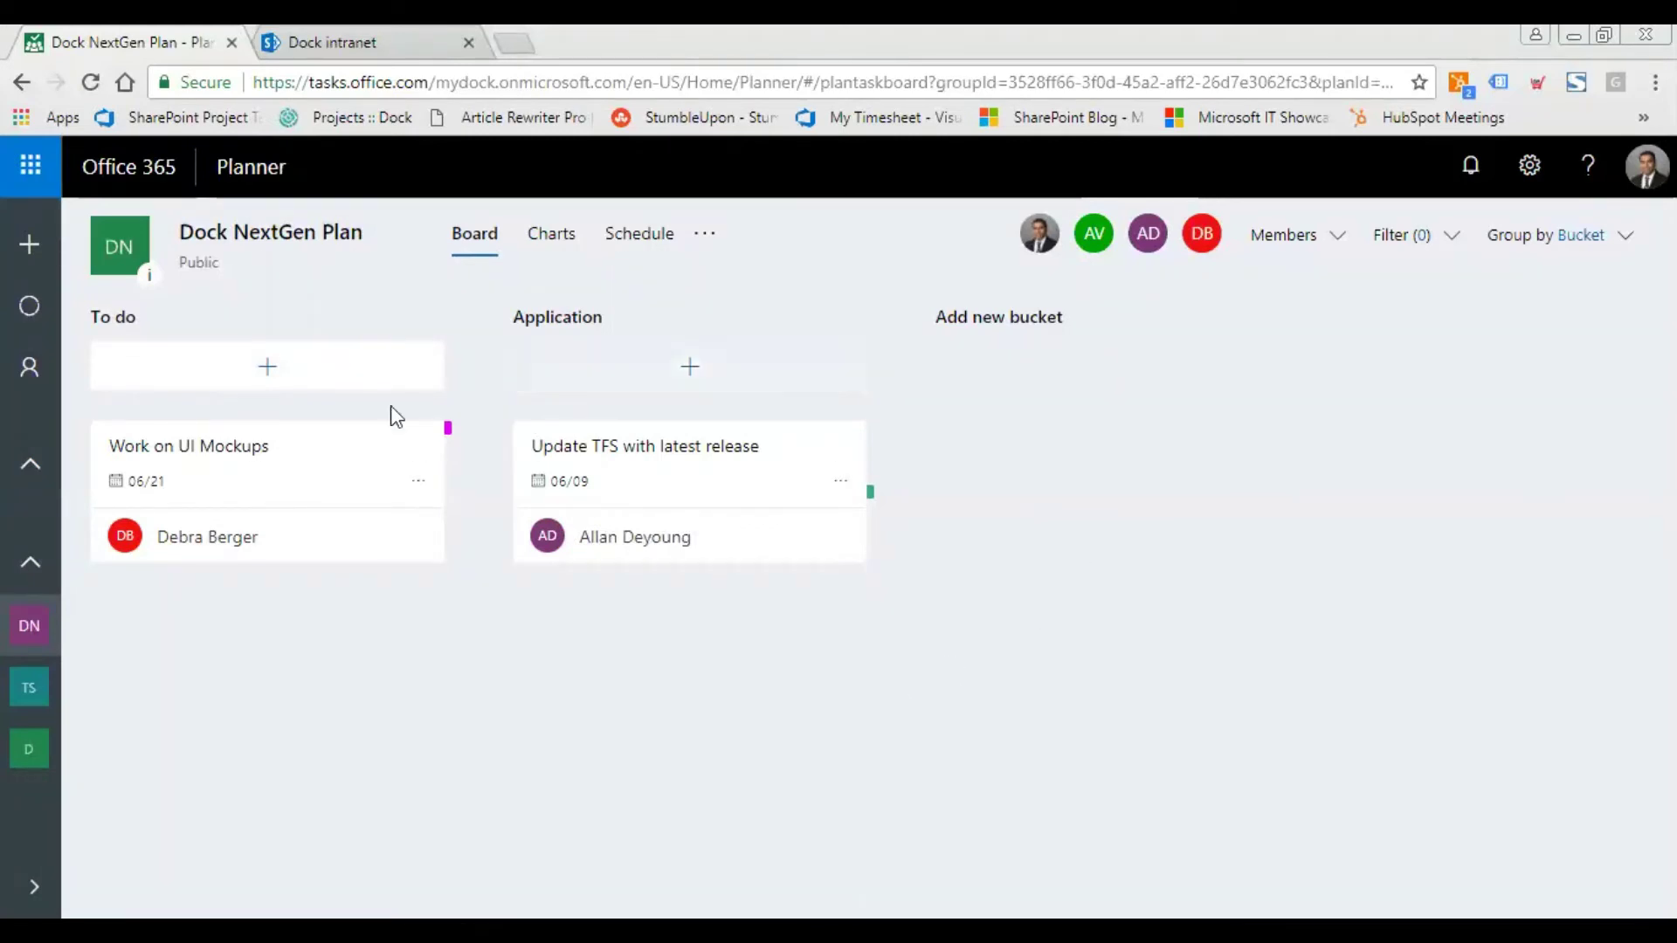
left_click(553, 242)
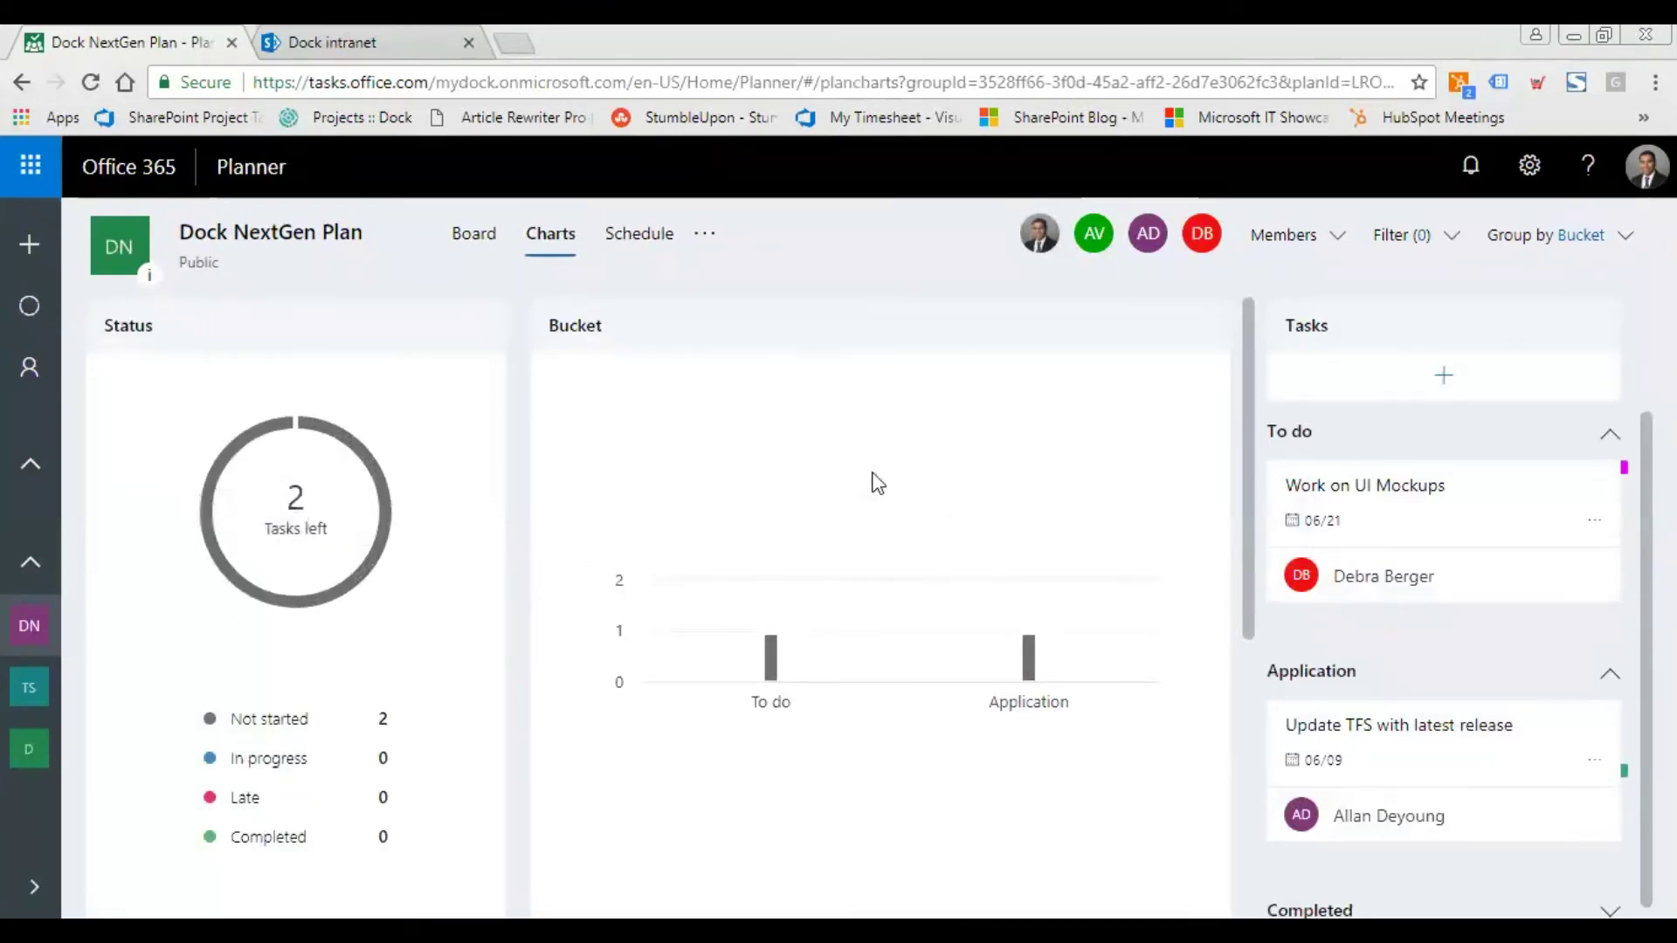
- Scroll through the charts, then show the plan's June 2018 Schedule calendar
scroll(1407, 612, "down", 1)
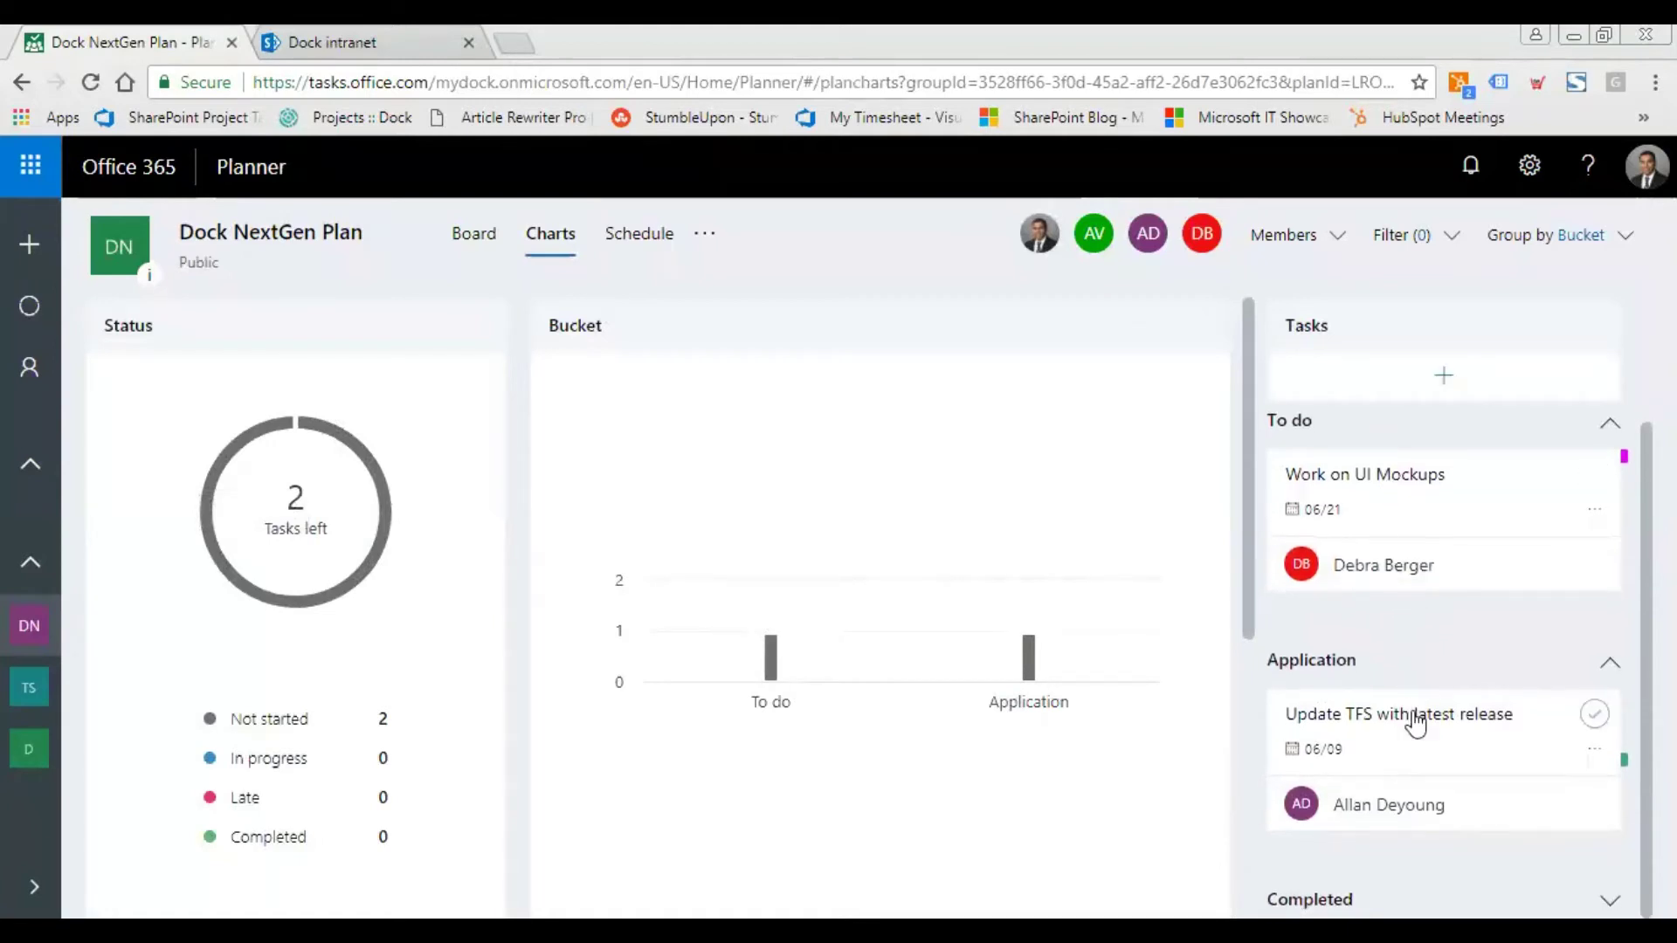
scroll(1163, 785, "down", 1)
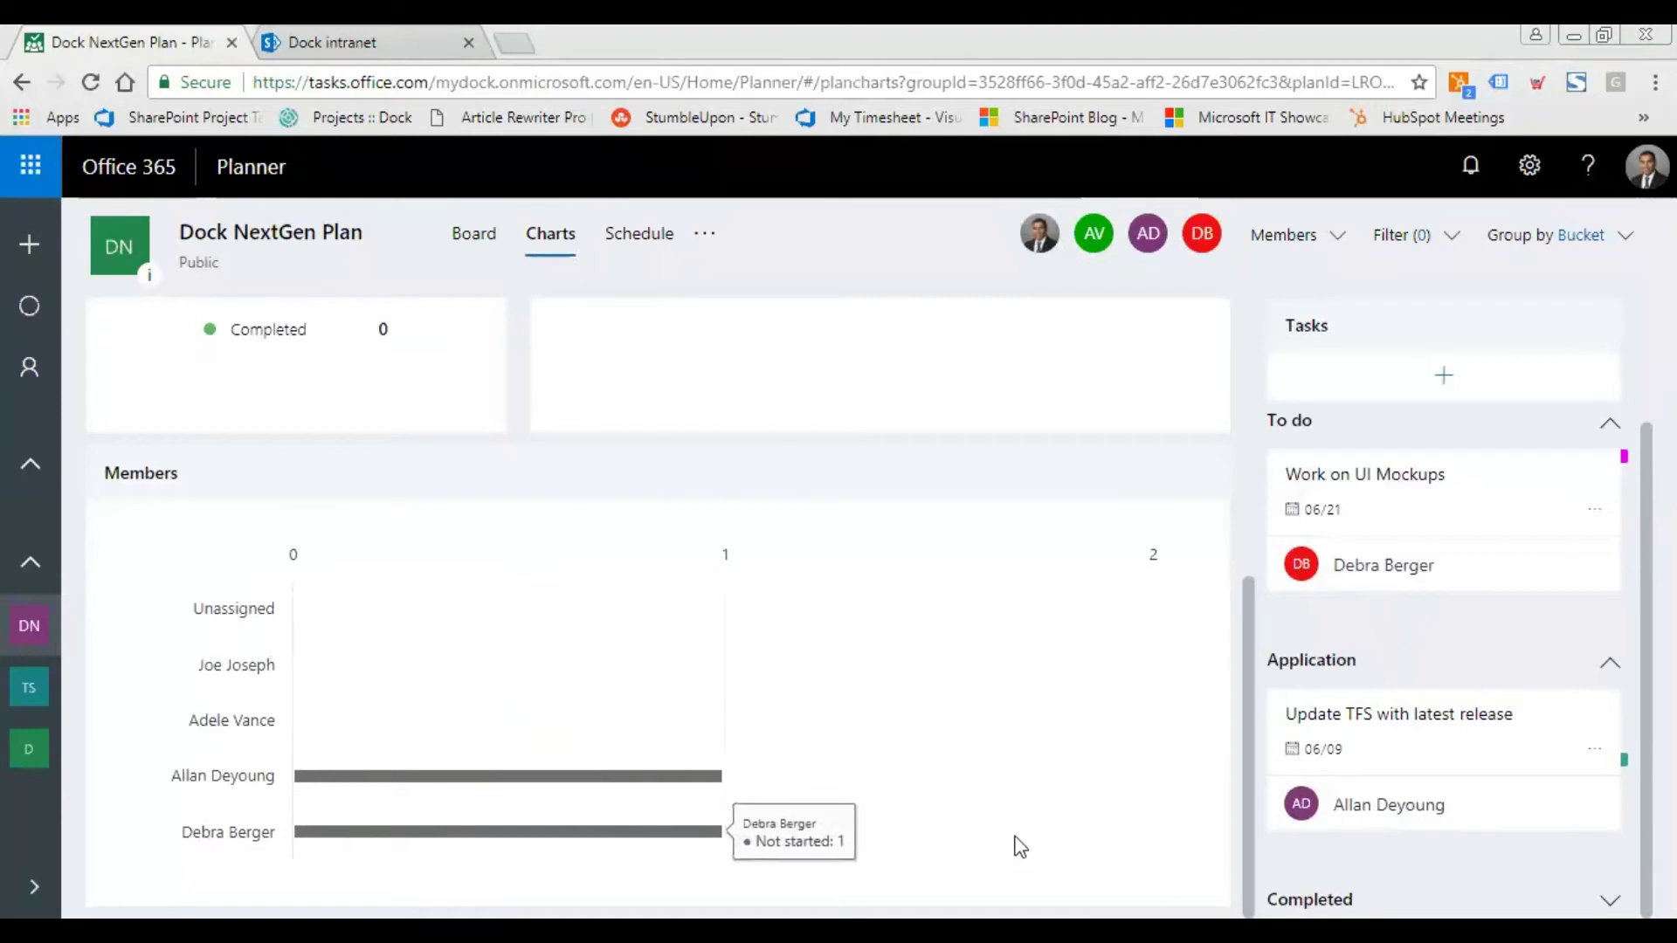
scroll(971, 808, "up", 6)
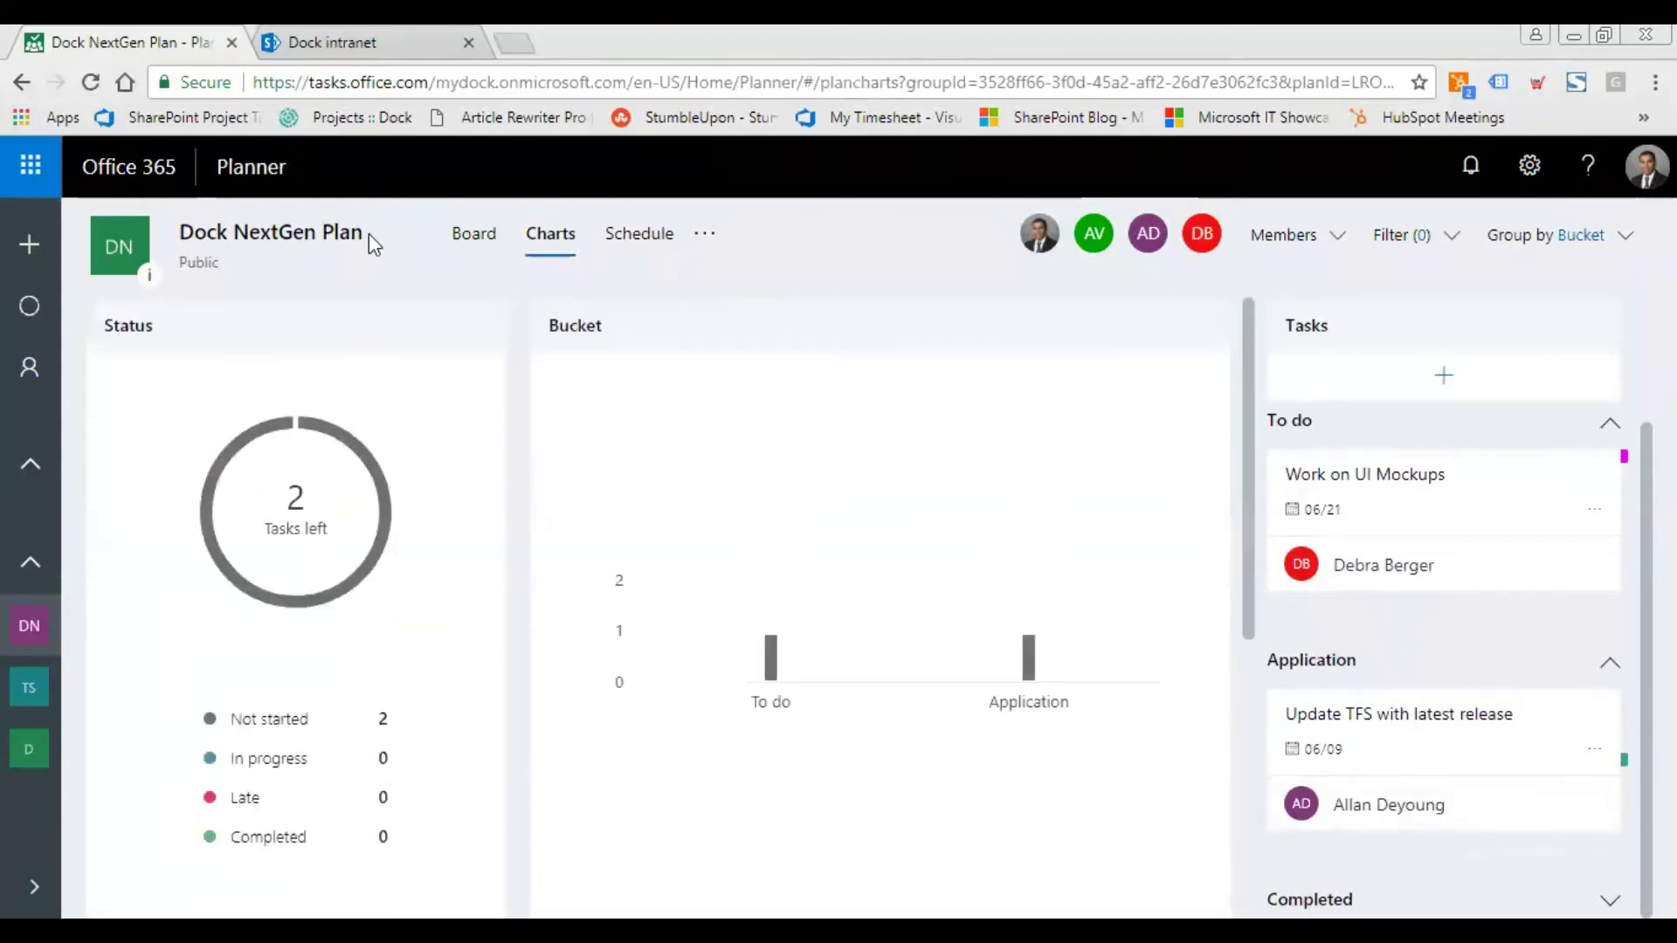
left_click(662, 249)
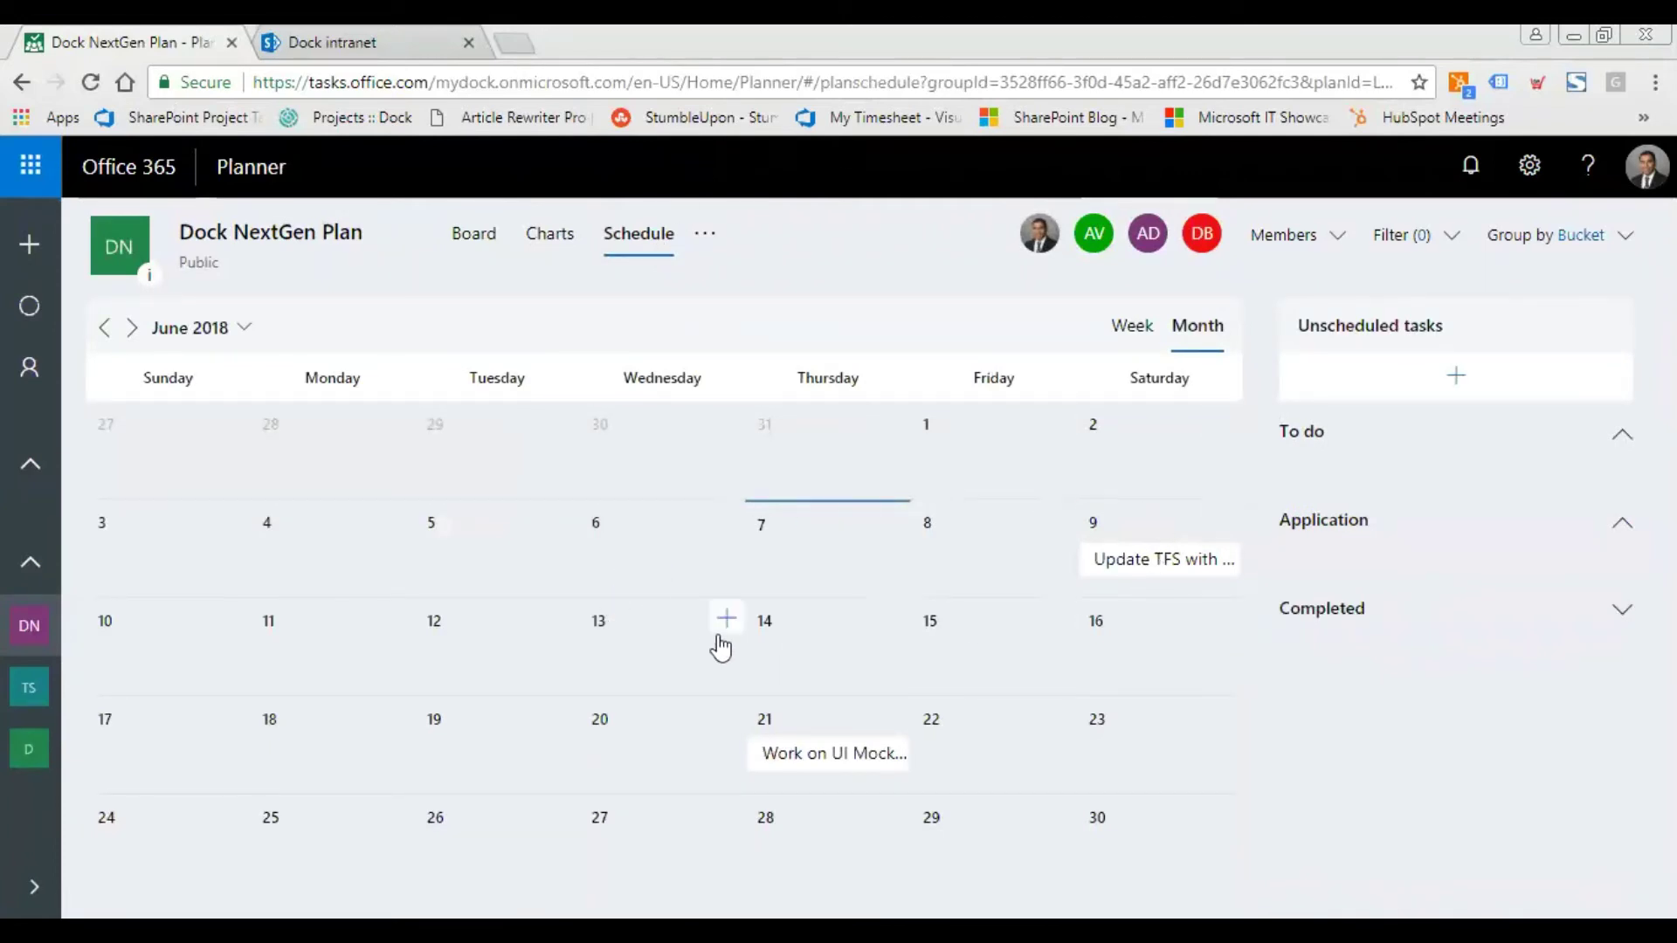
- Try the June 13 add-task popup and the plan's Sites link, then return to the Dock intranet page
left_click(726, 620)
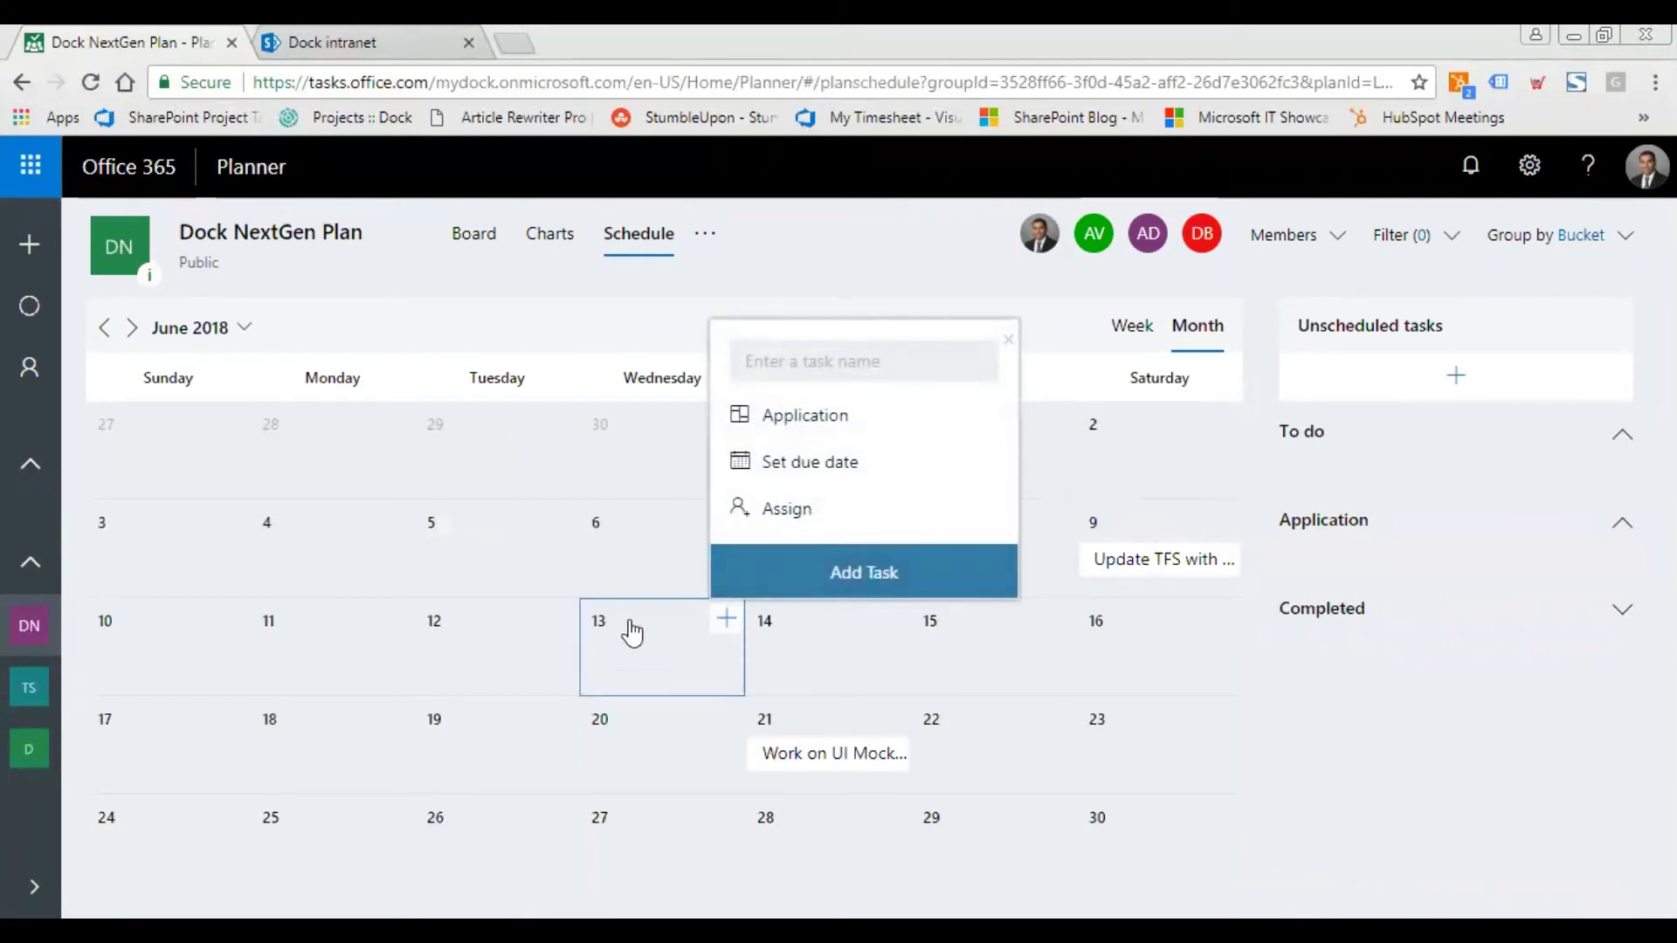
left_click(735, 287)
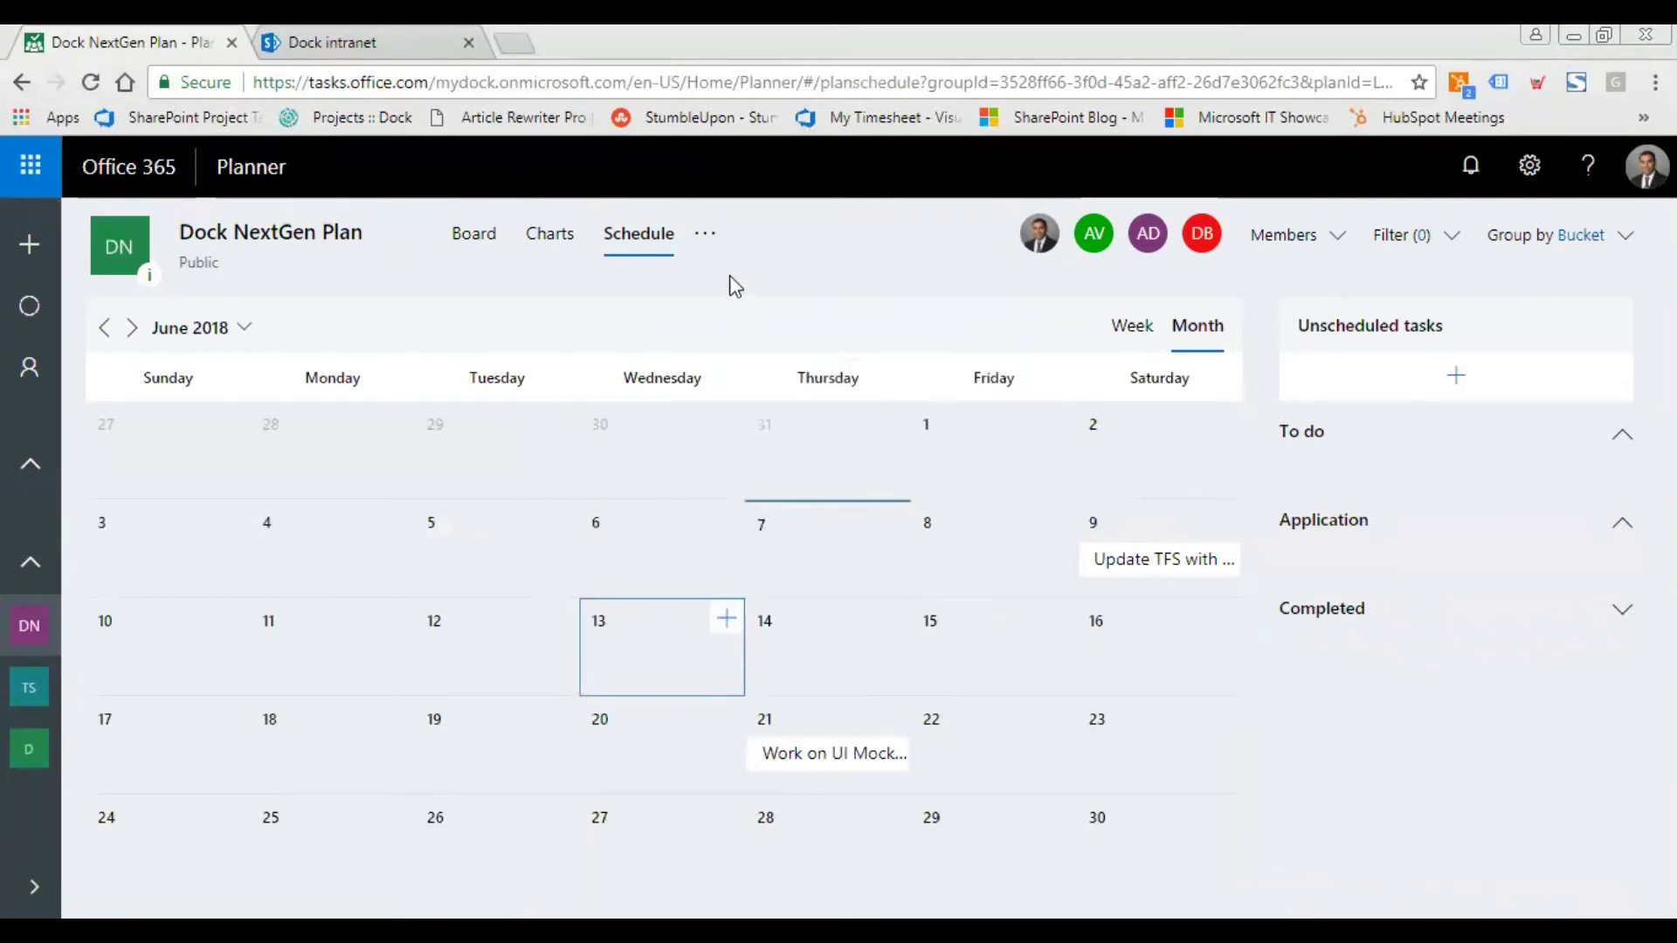
left_click(705, 233)
left_click(719, 432)
left_click(185, 39)
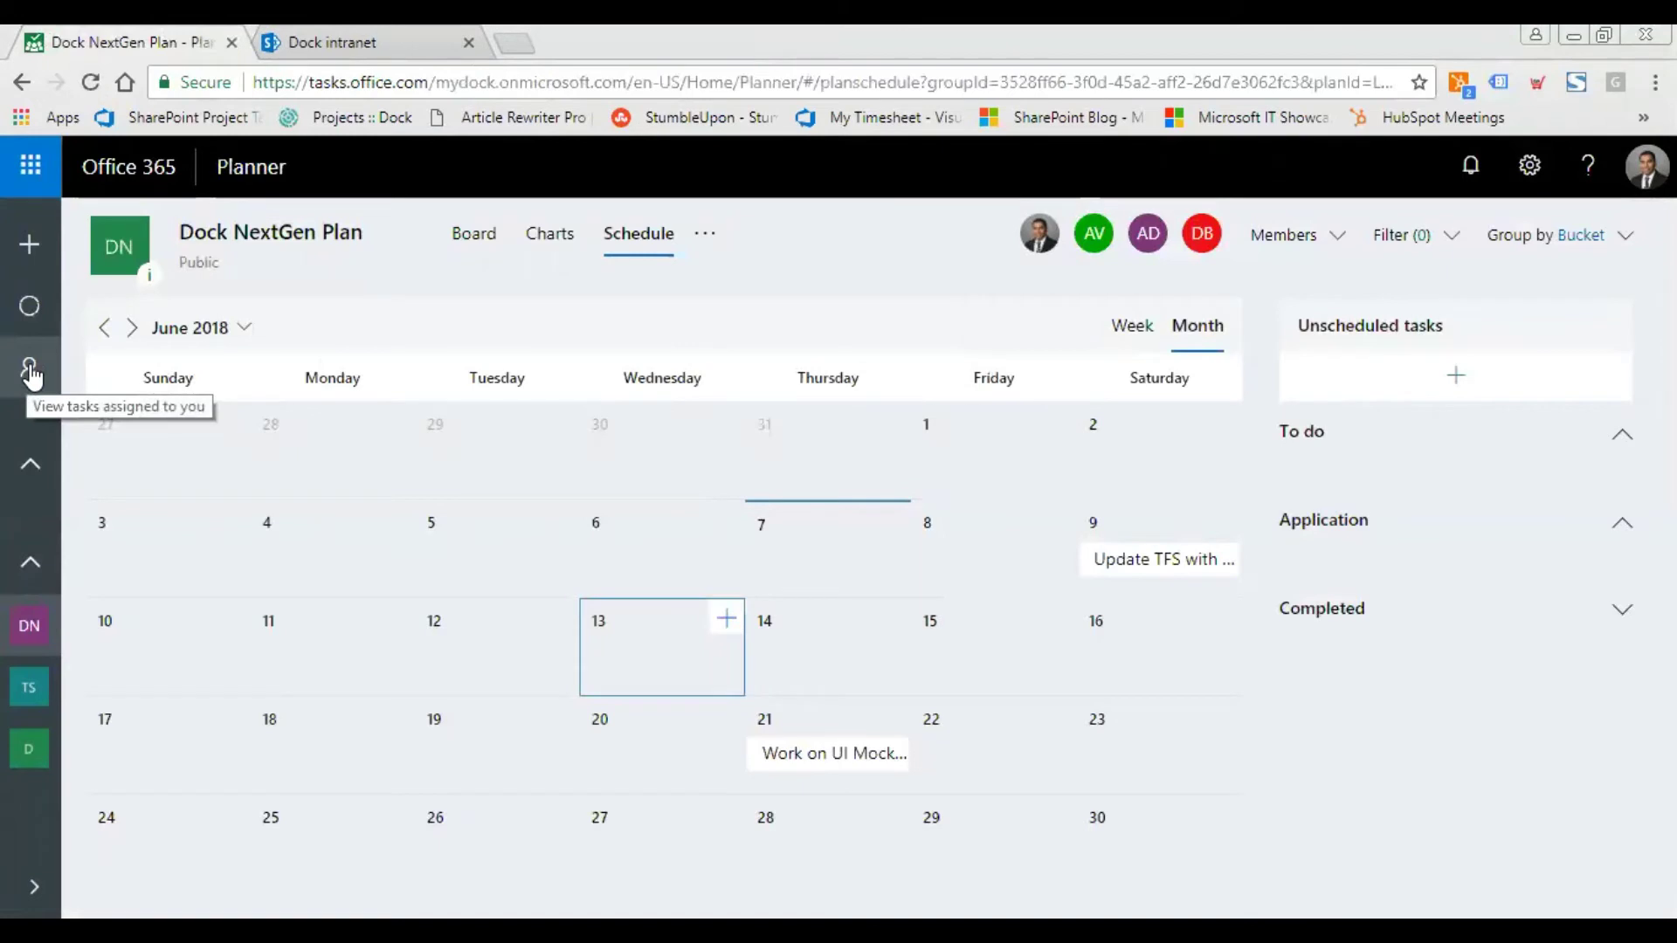
left_click(29, 305)
left_click(342, 39)
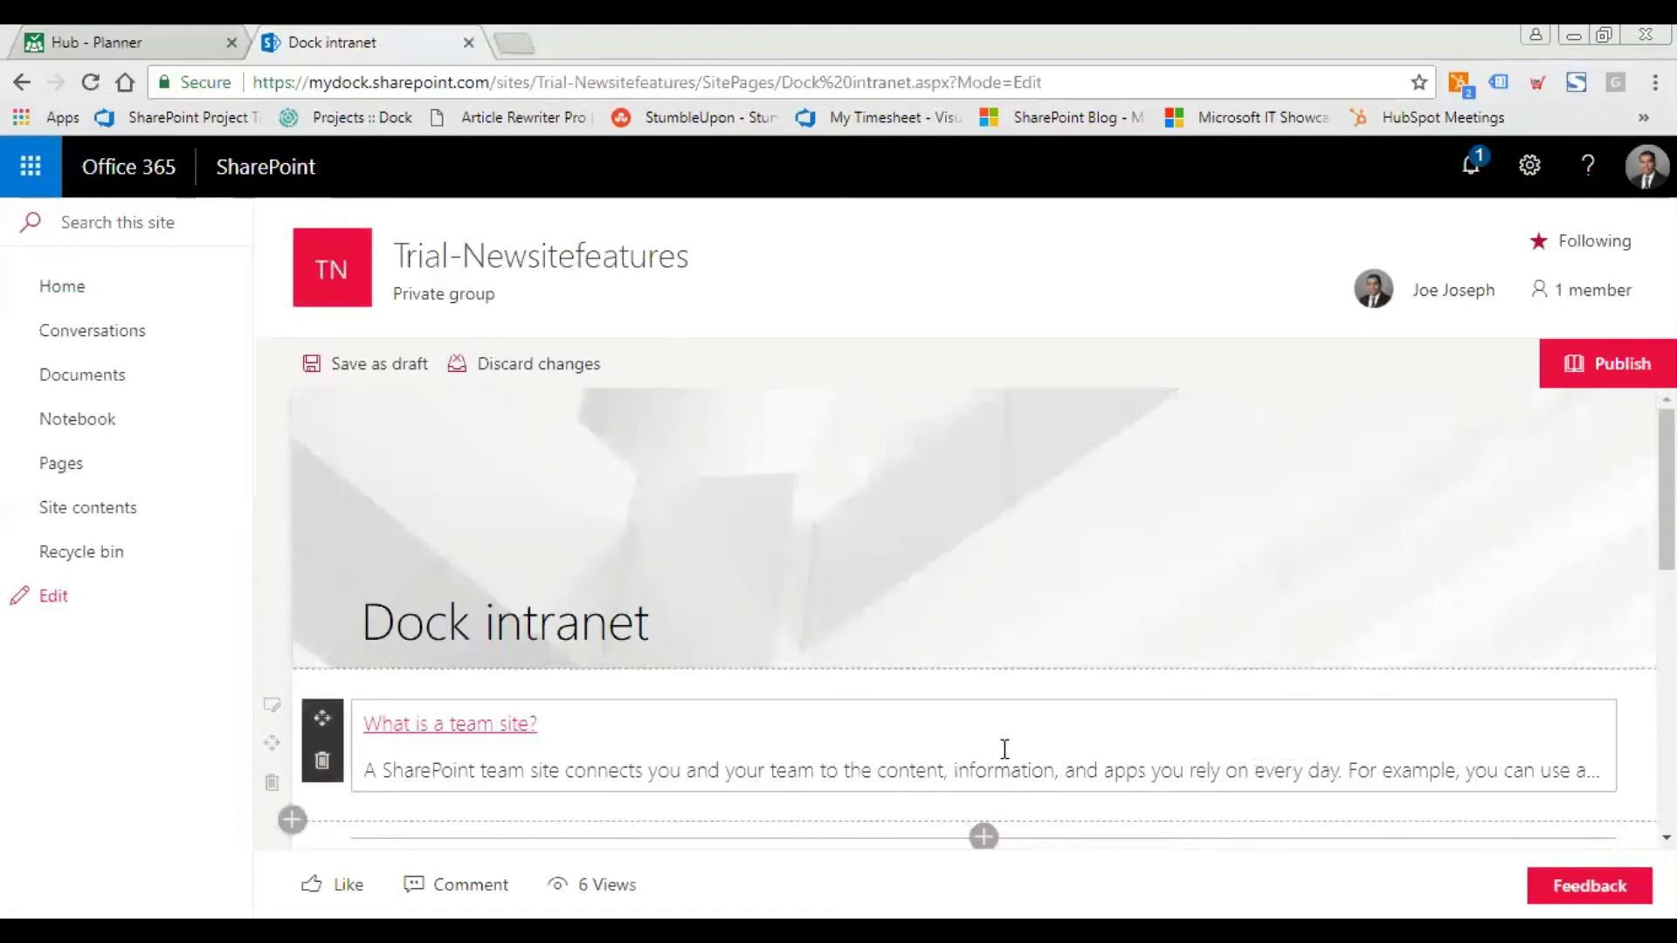
- Publish the Dock intranet page, dated 6/7/2018
scroll(1040, 690, "down", 3)
scroll(1136, 611, "up", 3)
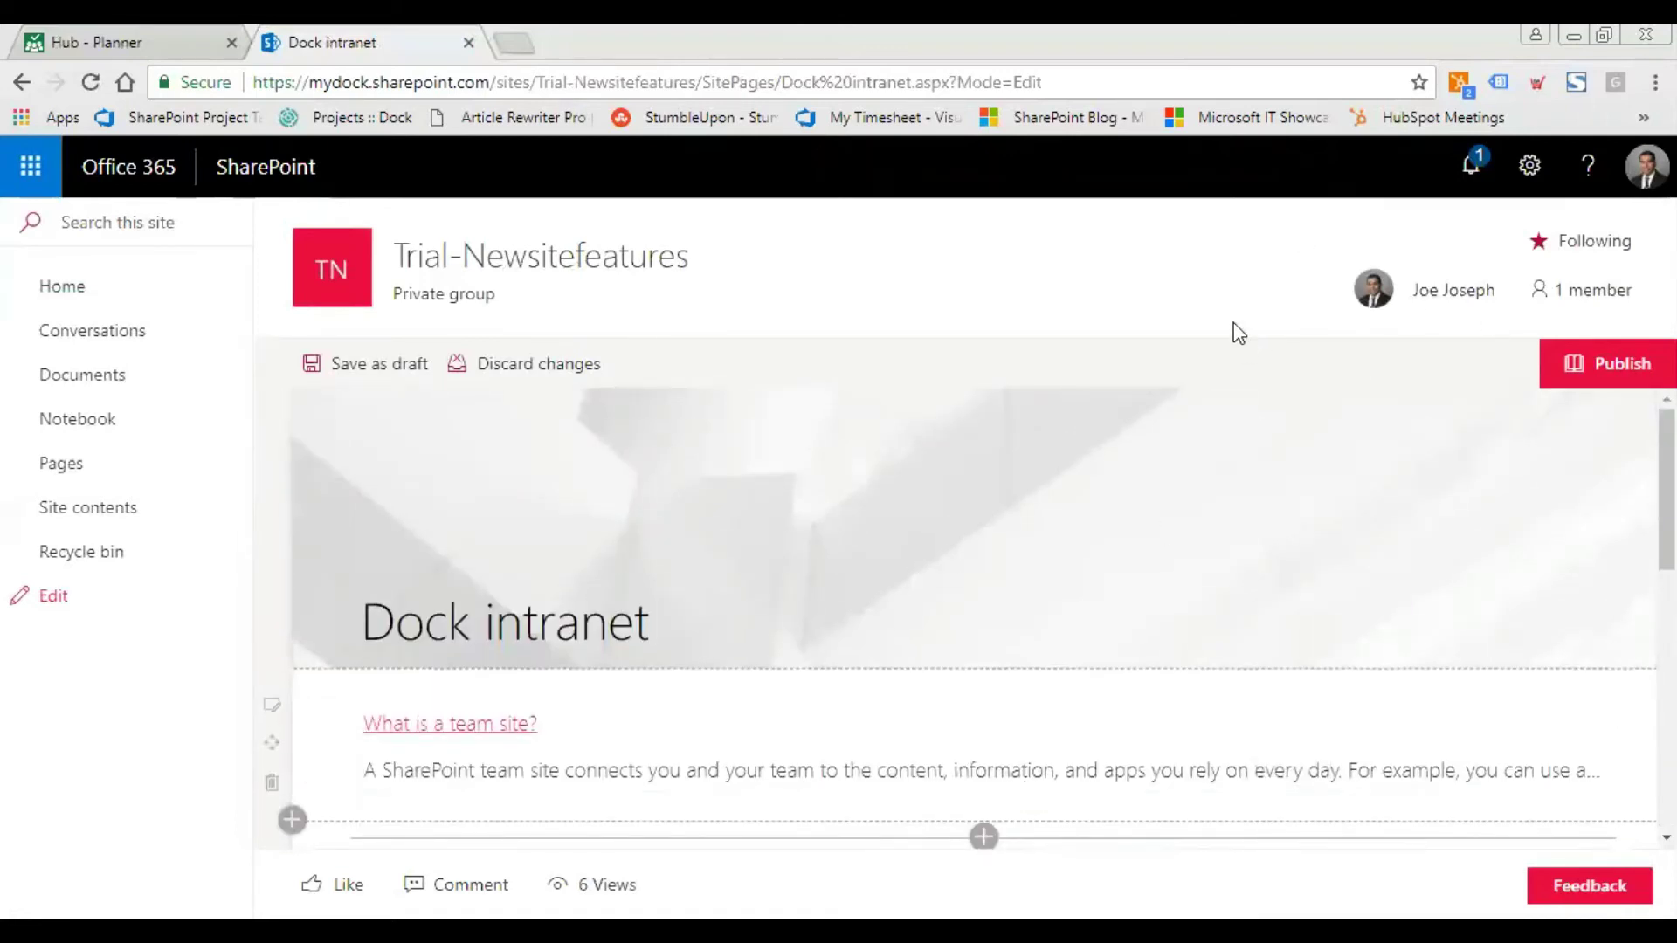
left_click(1616, 367)
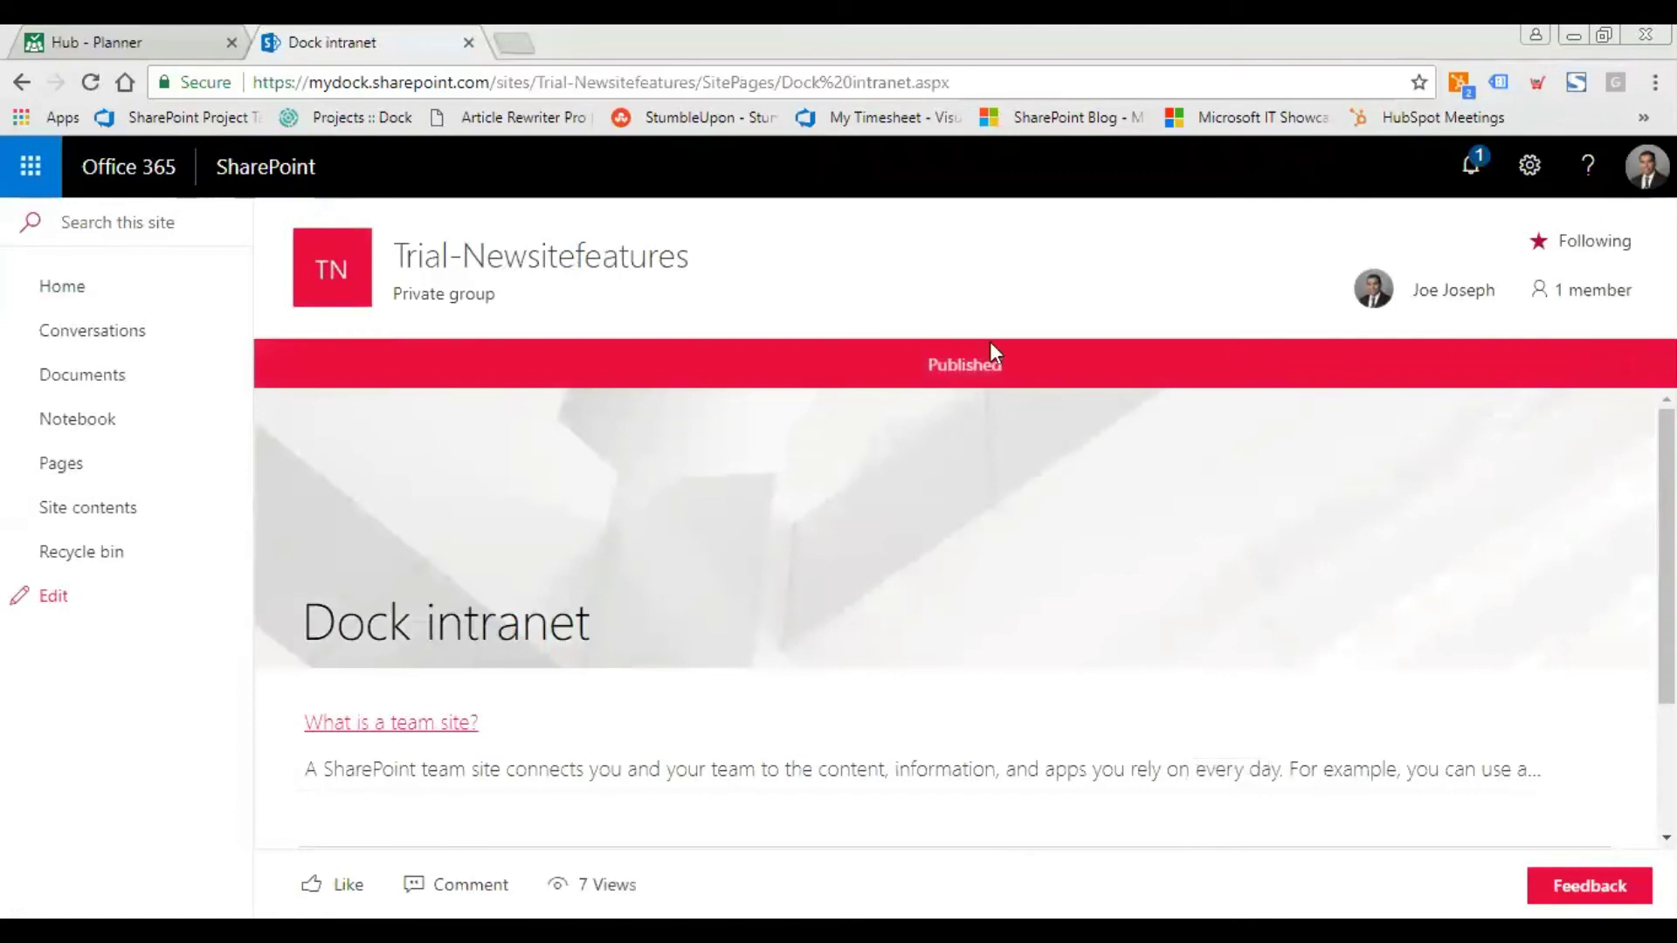
- Open and close the New dropdown on the published page without creating anything
scroll(1124, 572, "down", 2)
scroll(1125, 563, "up", 2)
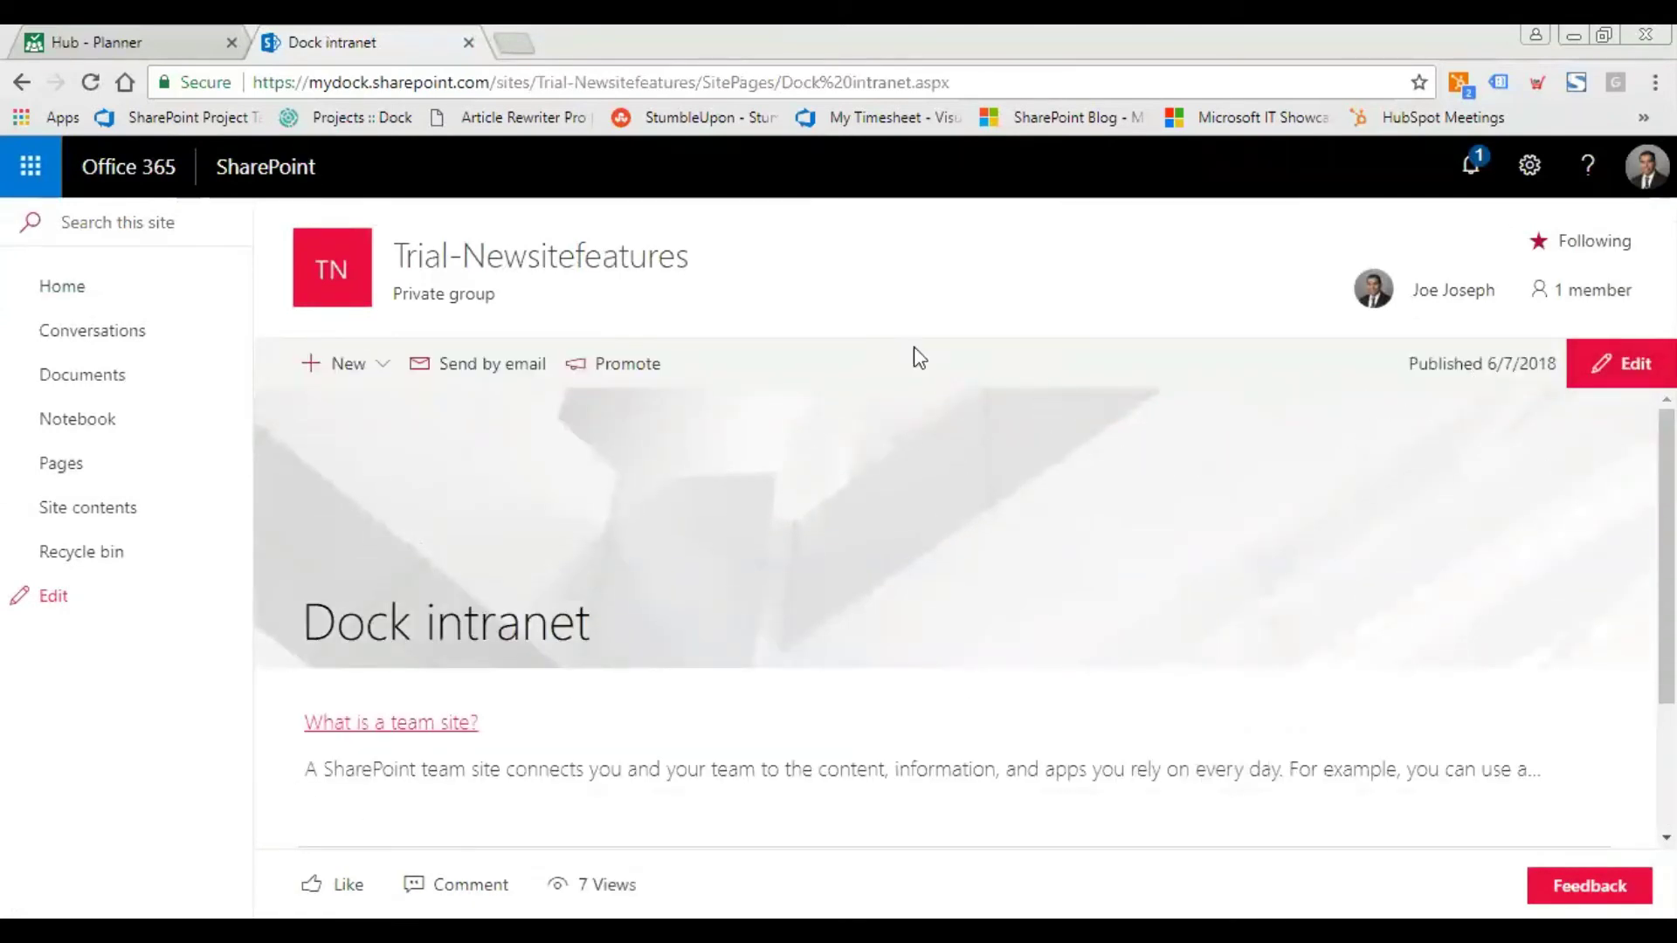
left_click(349, 378)
left_click(349, 378)
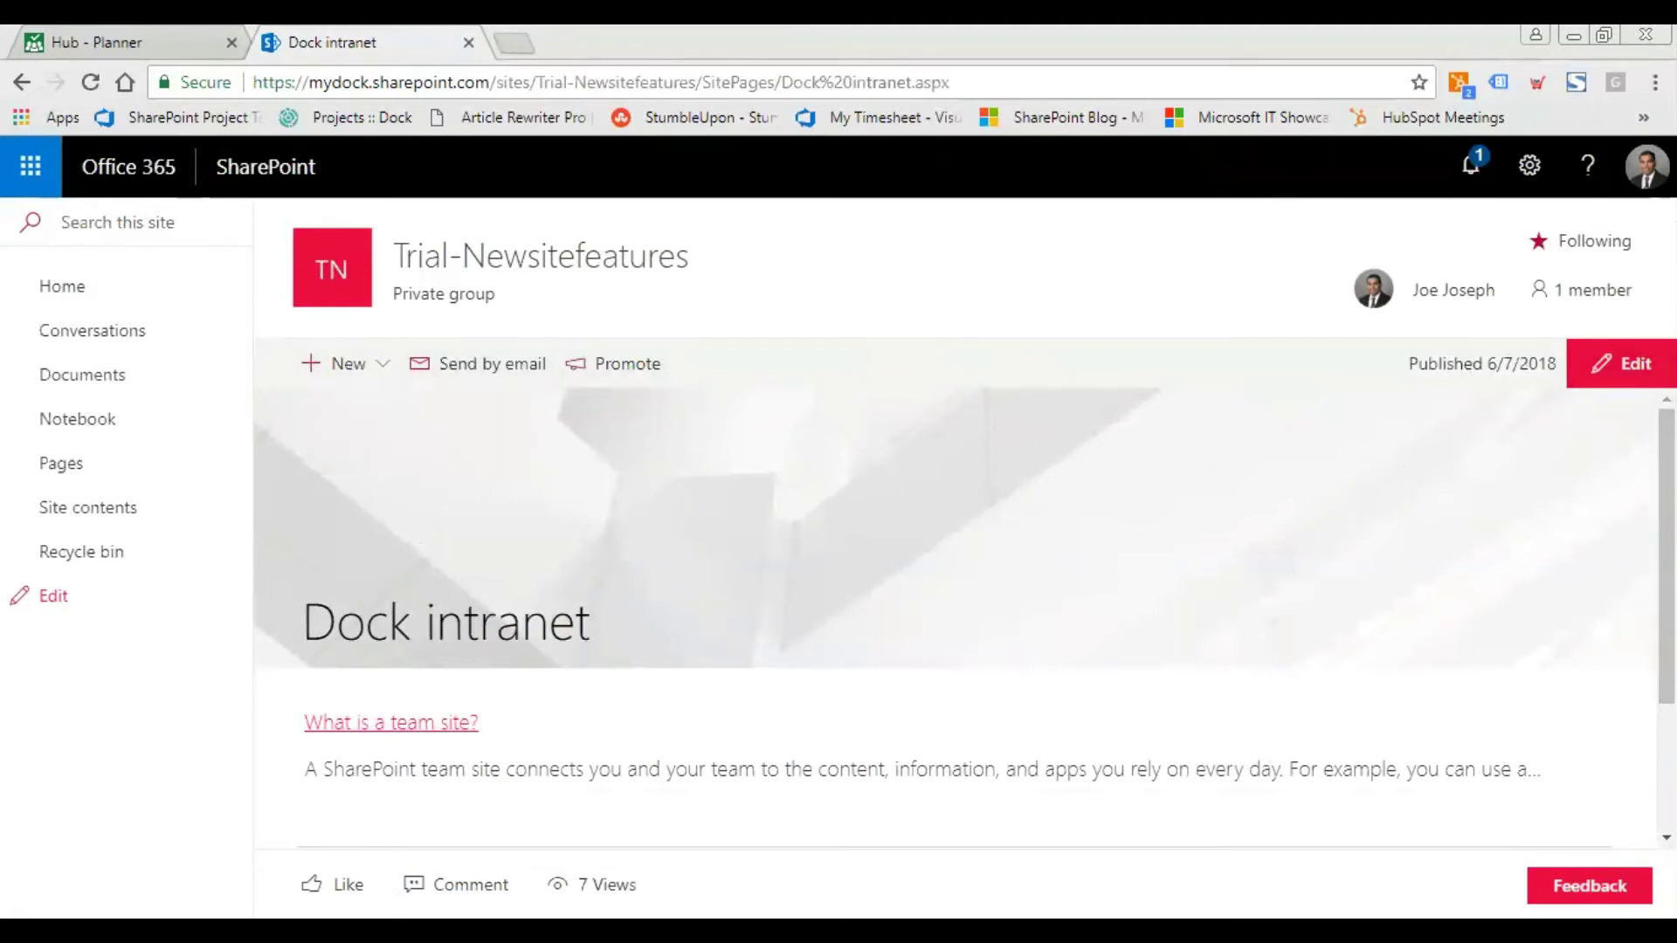
- Put the Dock intranet page back into edit mode and scroll to the empty section
left_click(1612, 369)
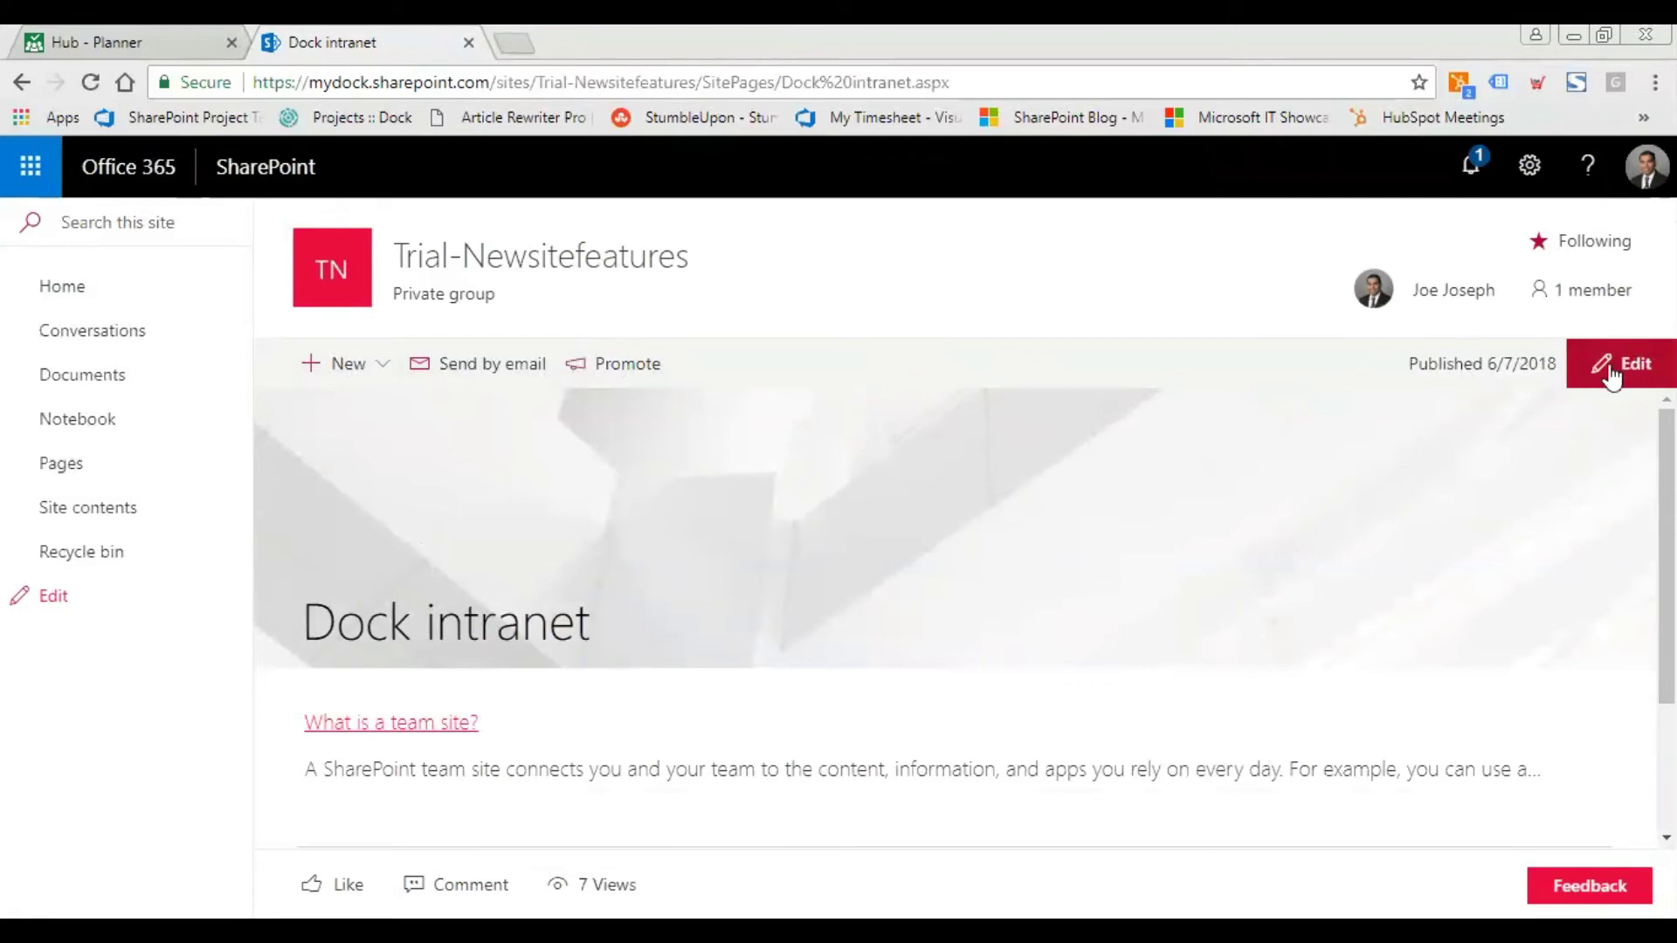
scroll(957, 544, "down", 2)
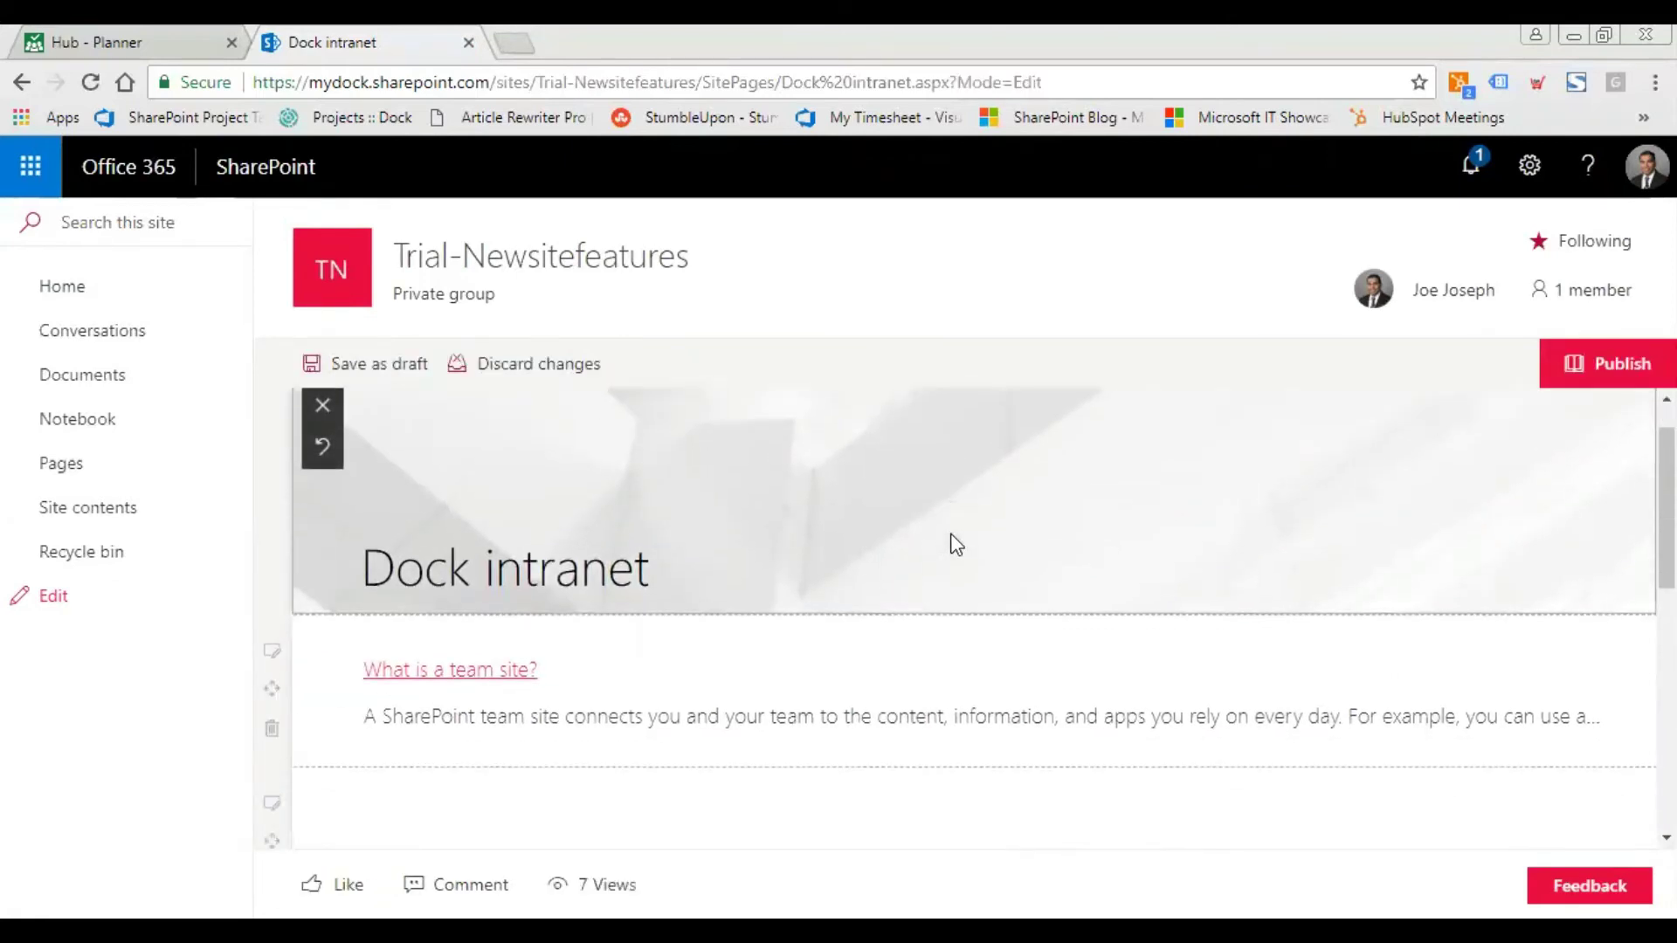
scroll(960, 686, "down", 3)
scroll(981, 675, "down", 3)
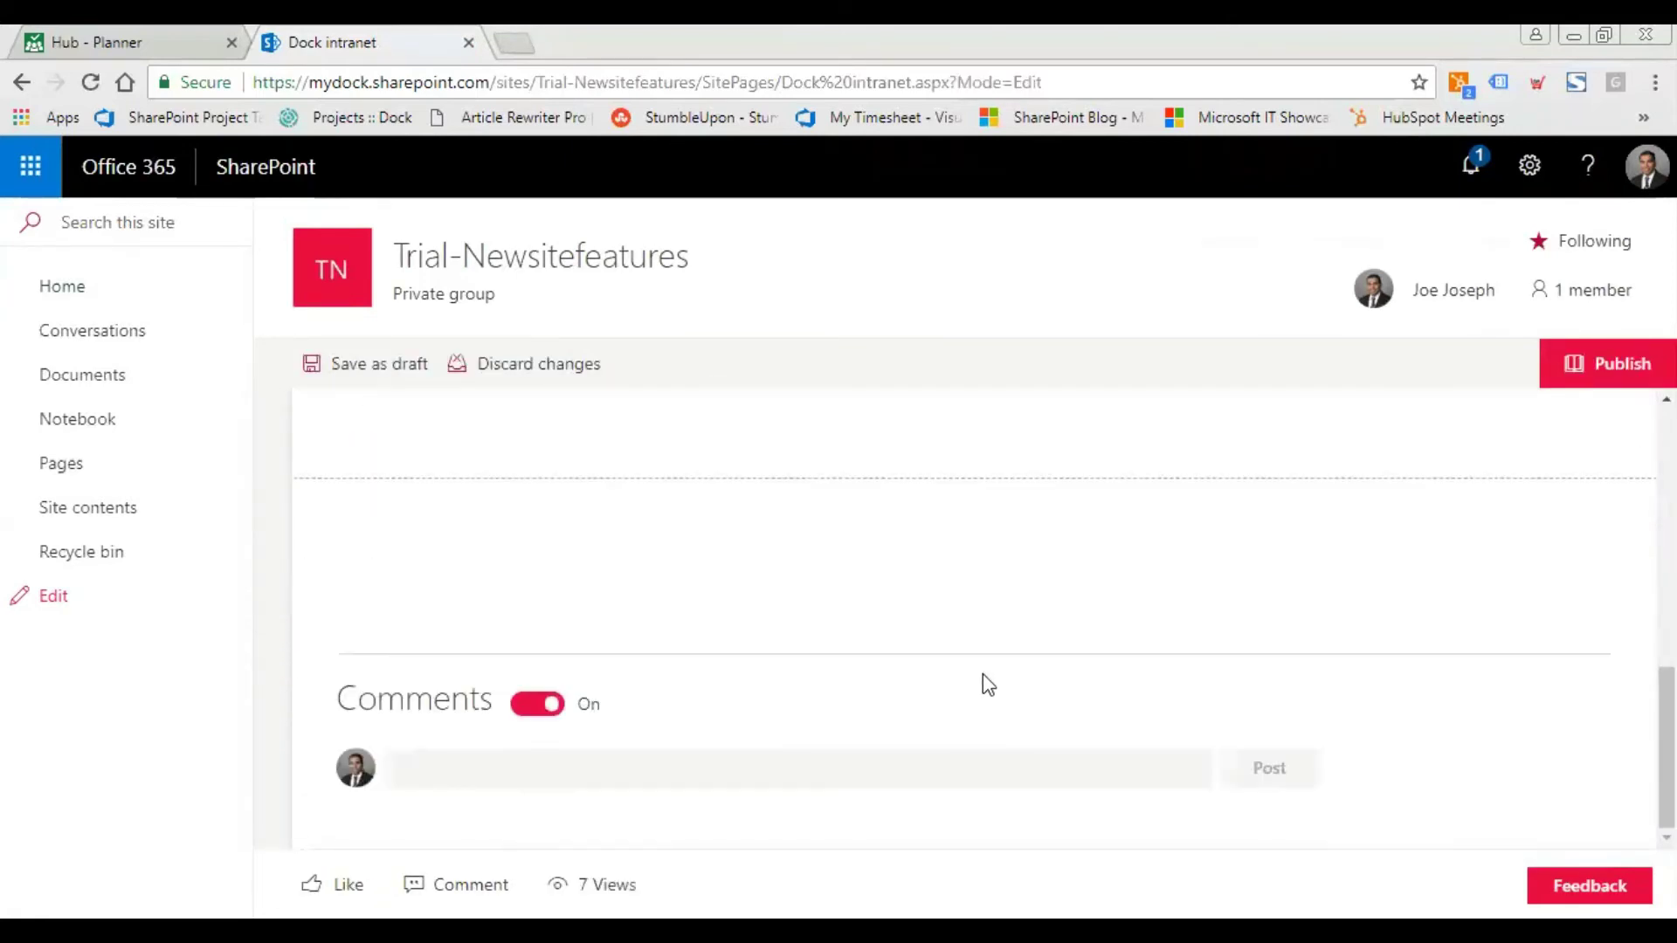
scroll(980, 676, "up", 4)
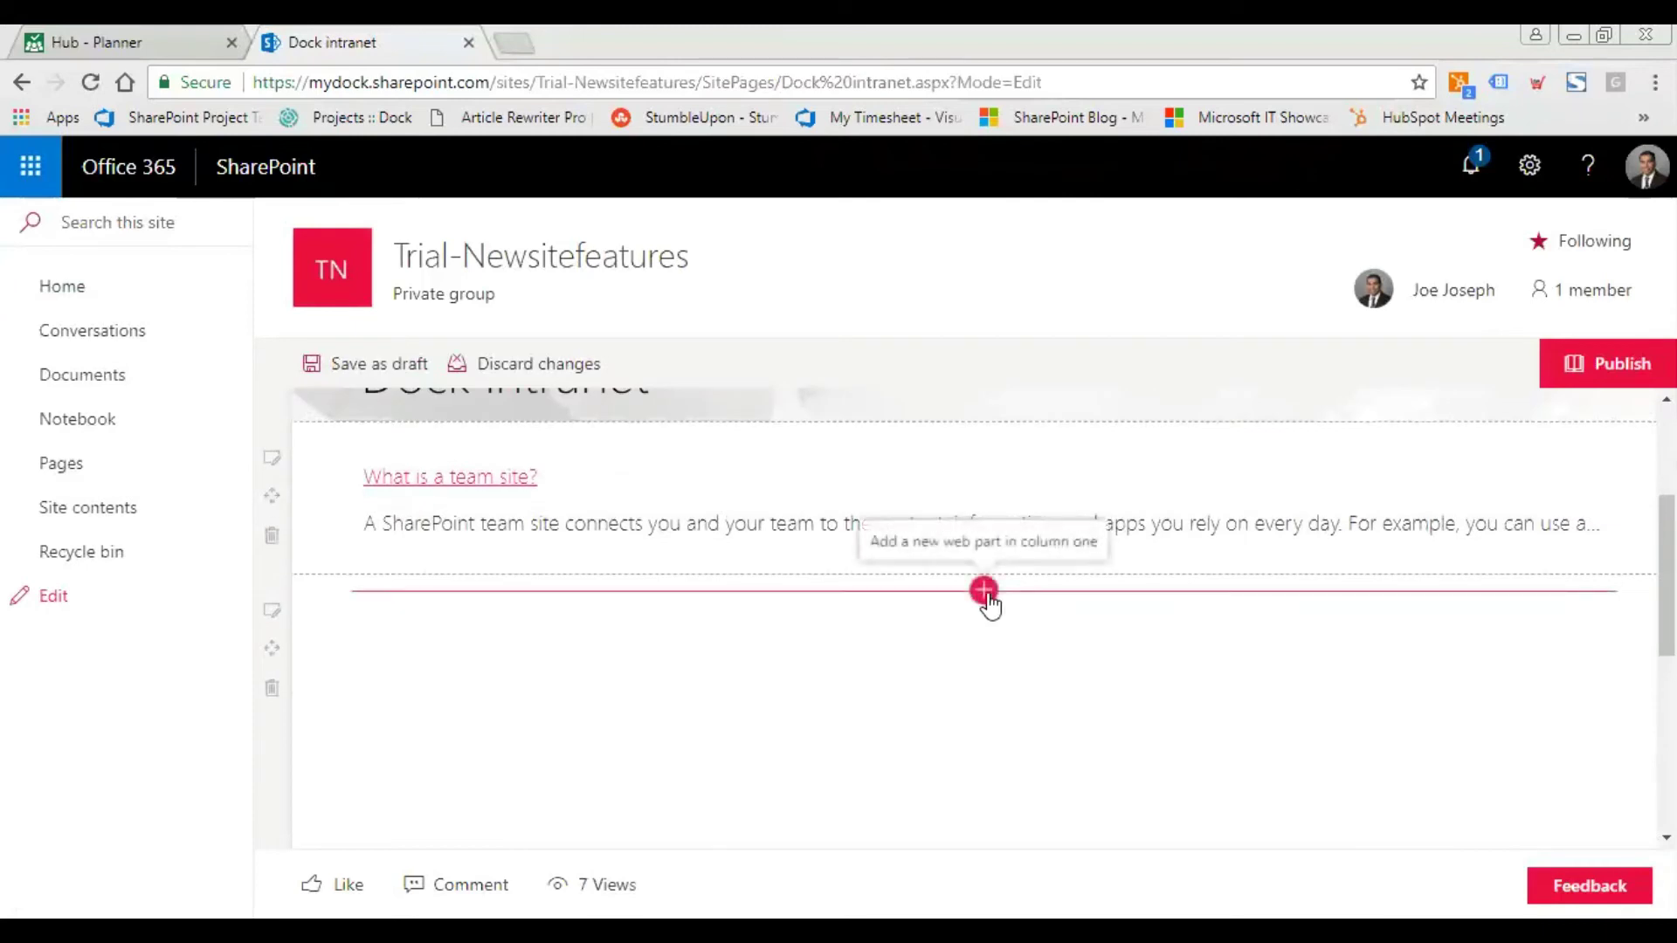
- Search the web part list for 'PLA' and add the Planner web part to the empty section
left_click(984, 591)
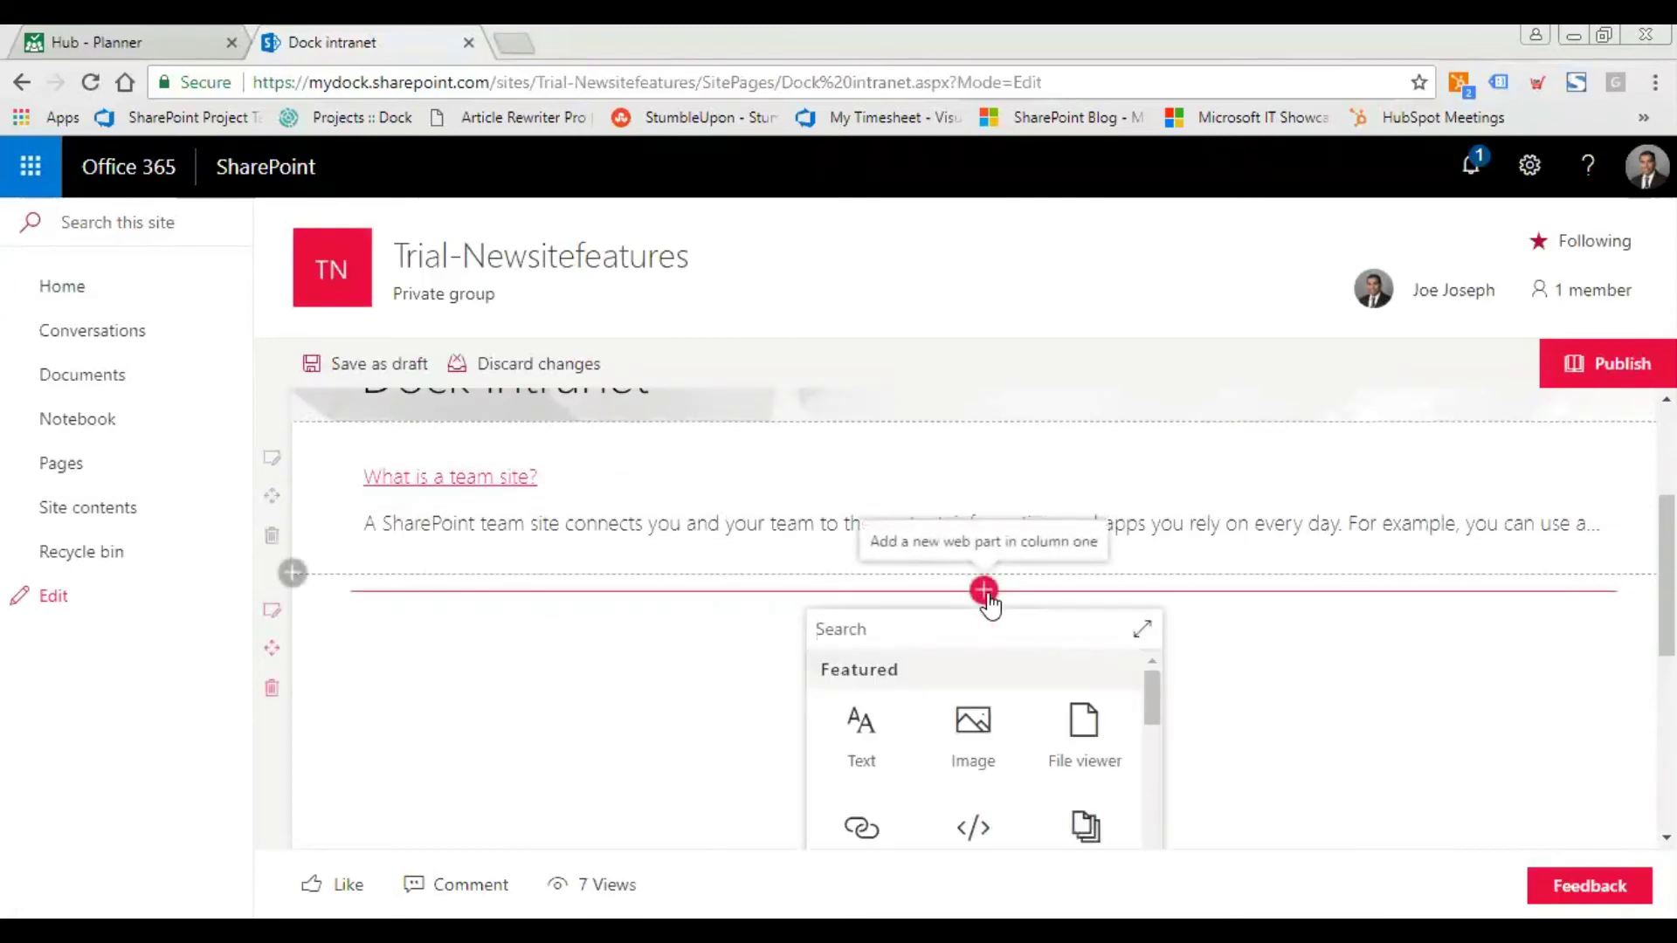
scroll(1077, 559, "down", 2)
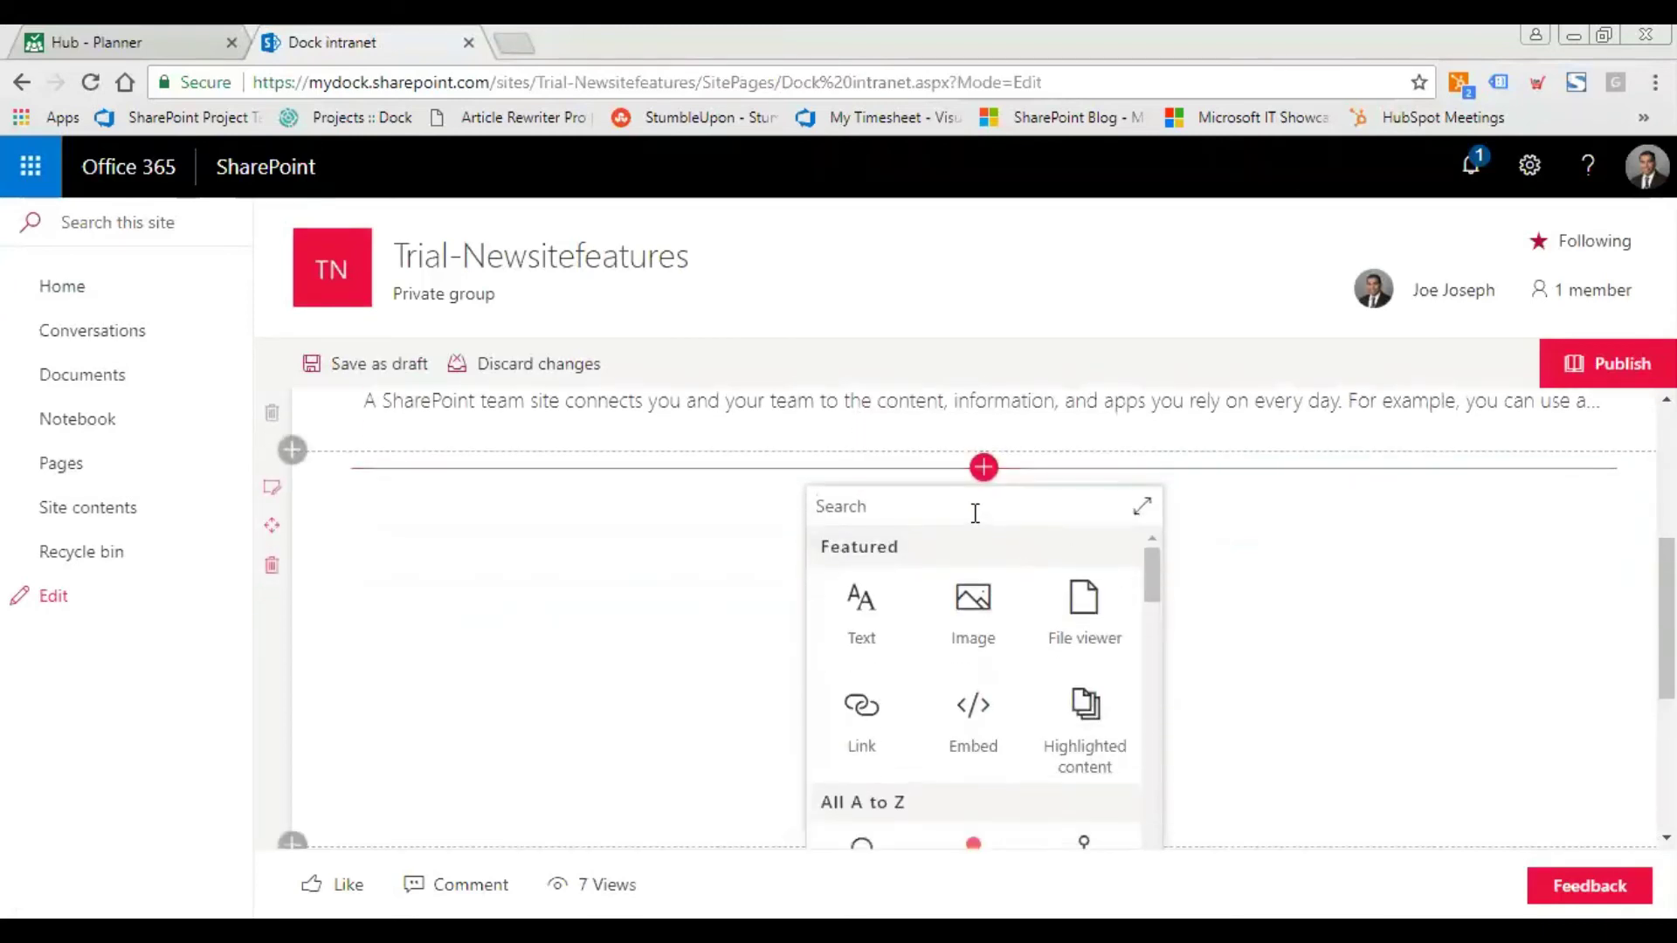
scroll(1079, 699, "down", 10)
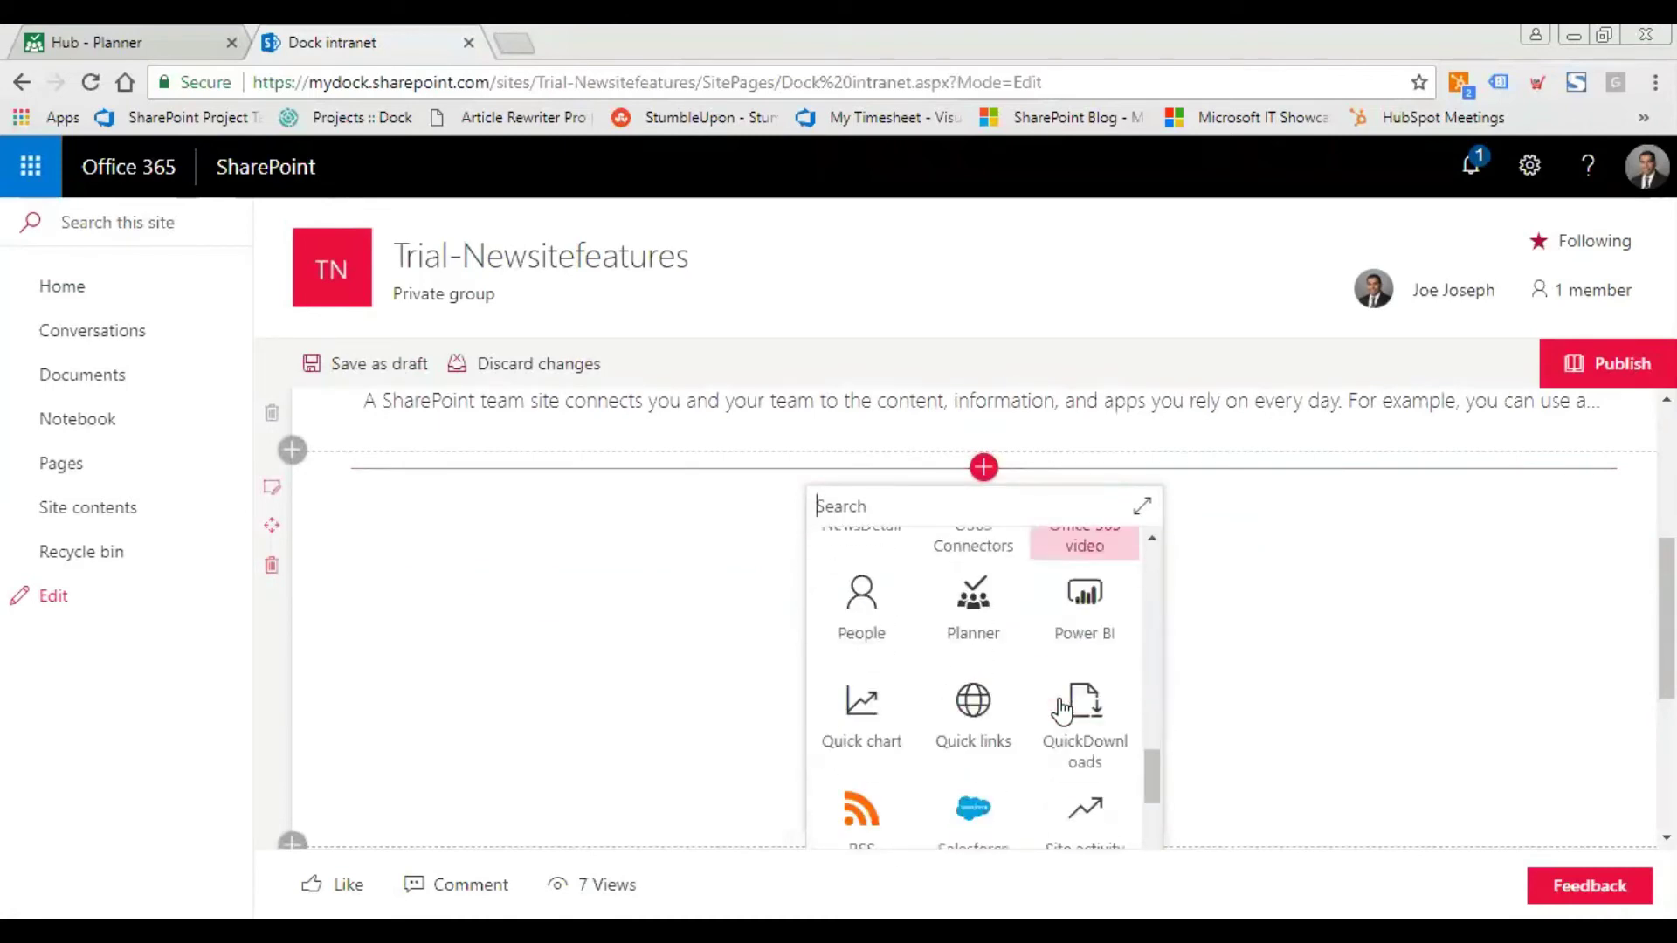
scroll(1061, 706, "down", 3)
scroll(1057, 704, "up", 10)
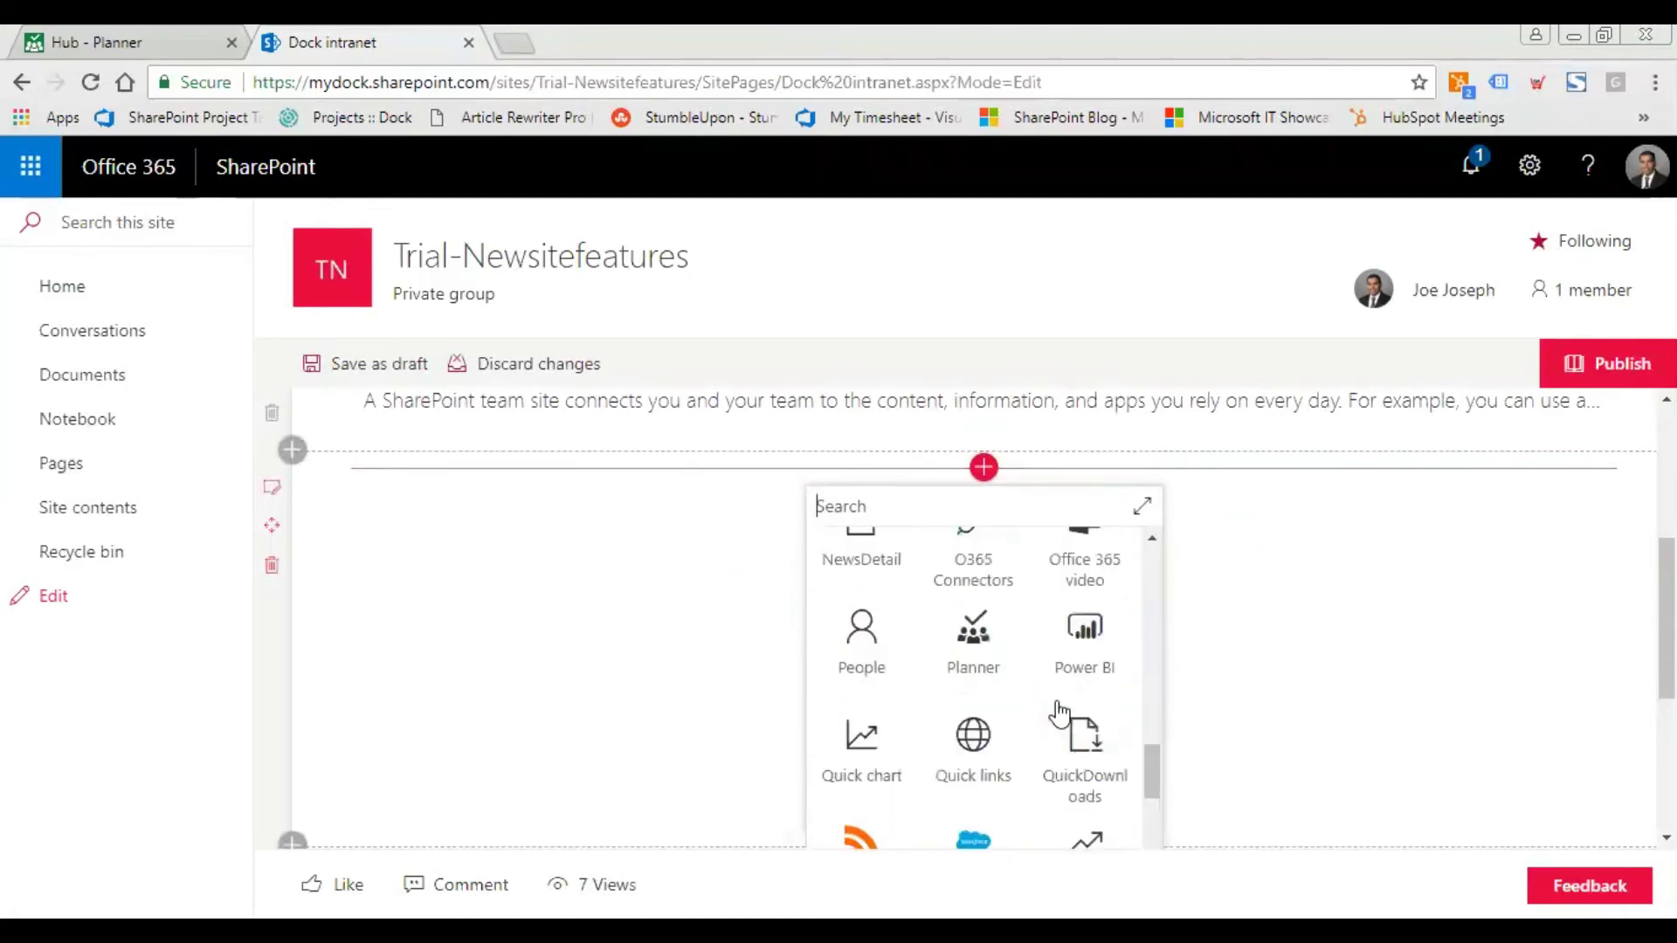
left_click(973, 509)
type("PLANNER")
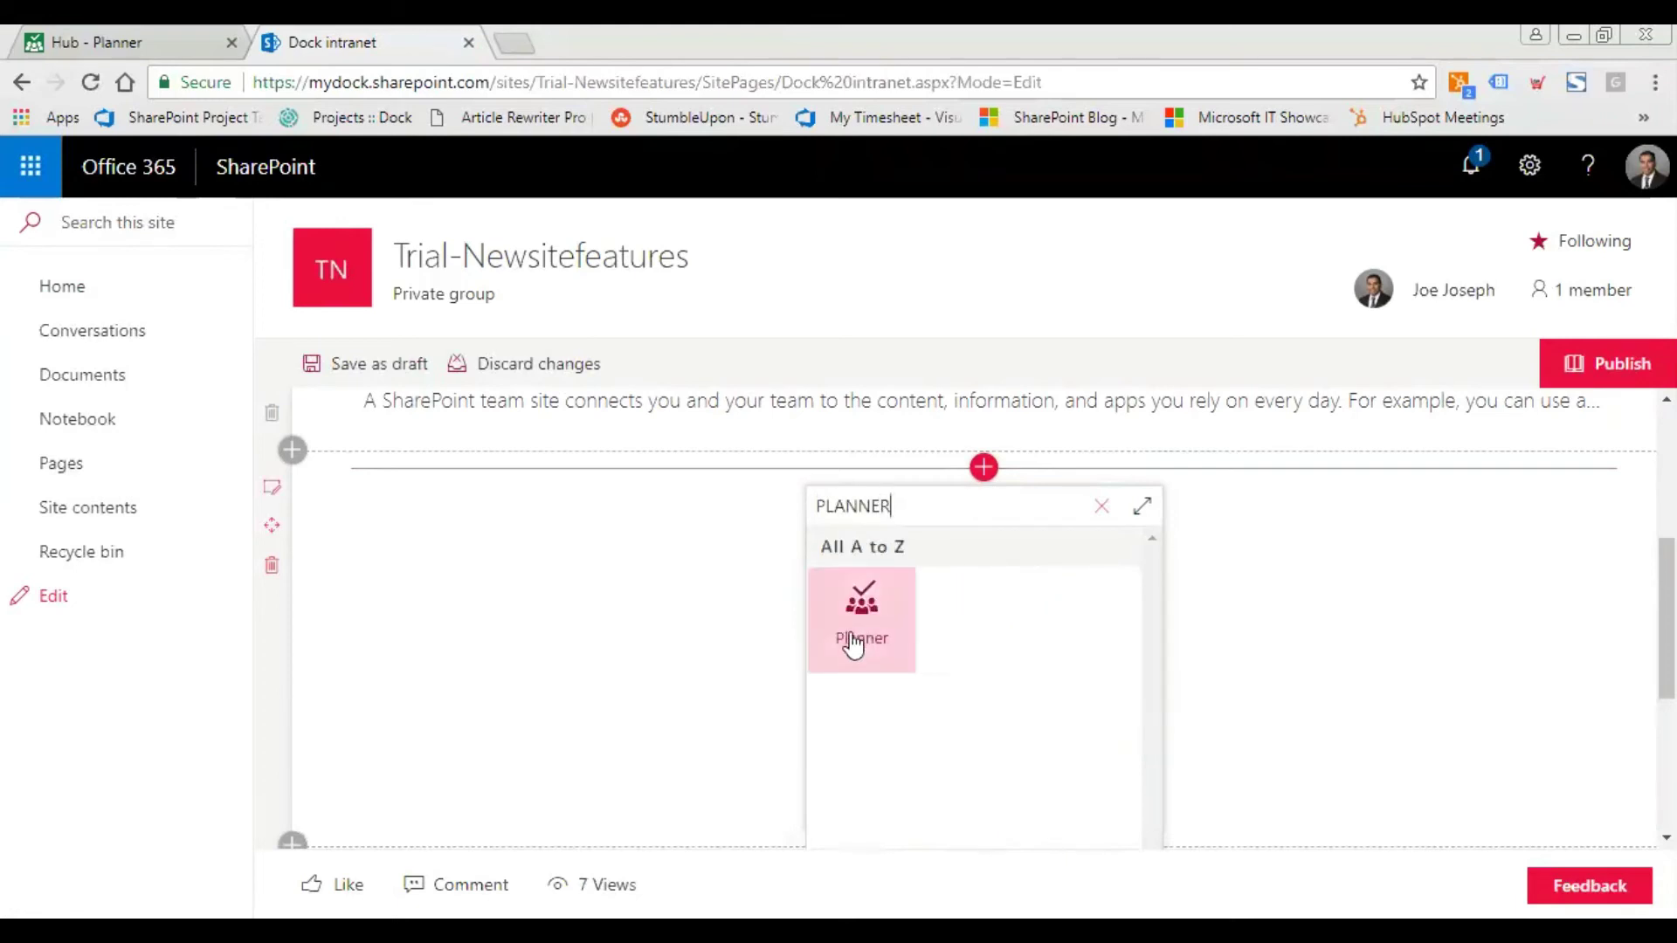
left_click(858, 622)
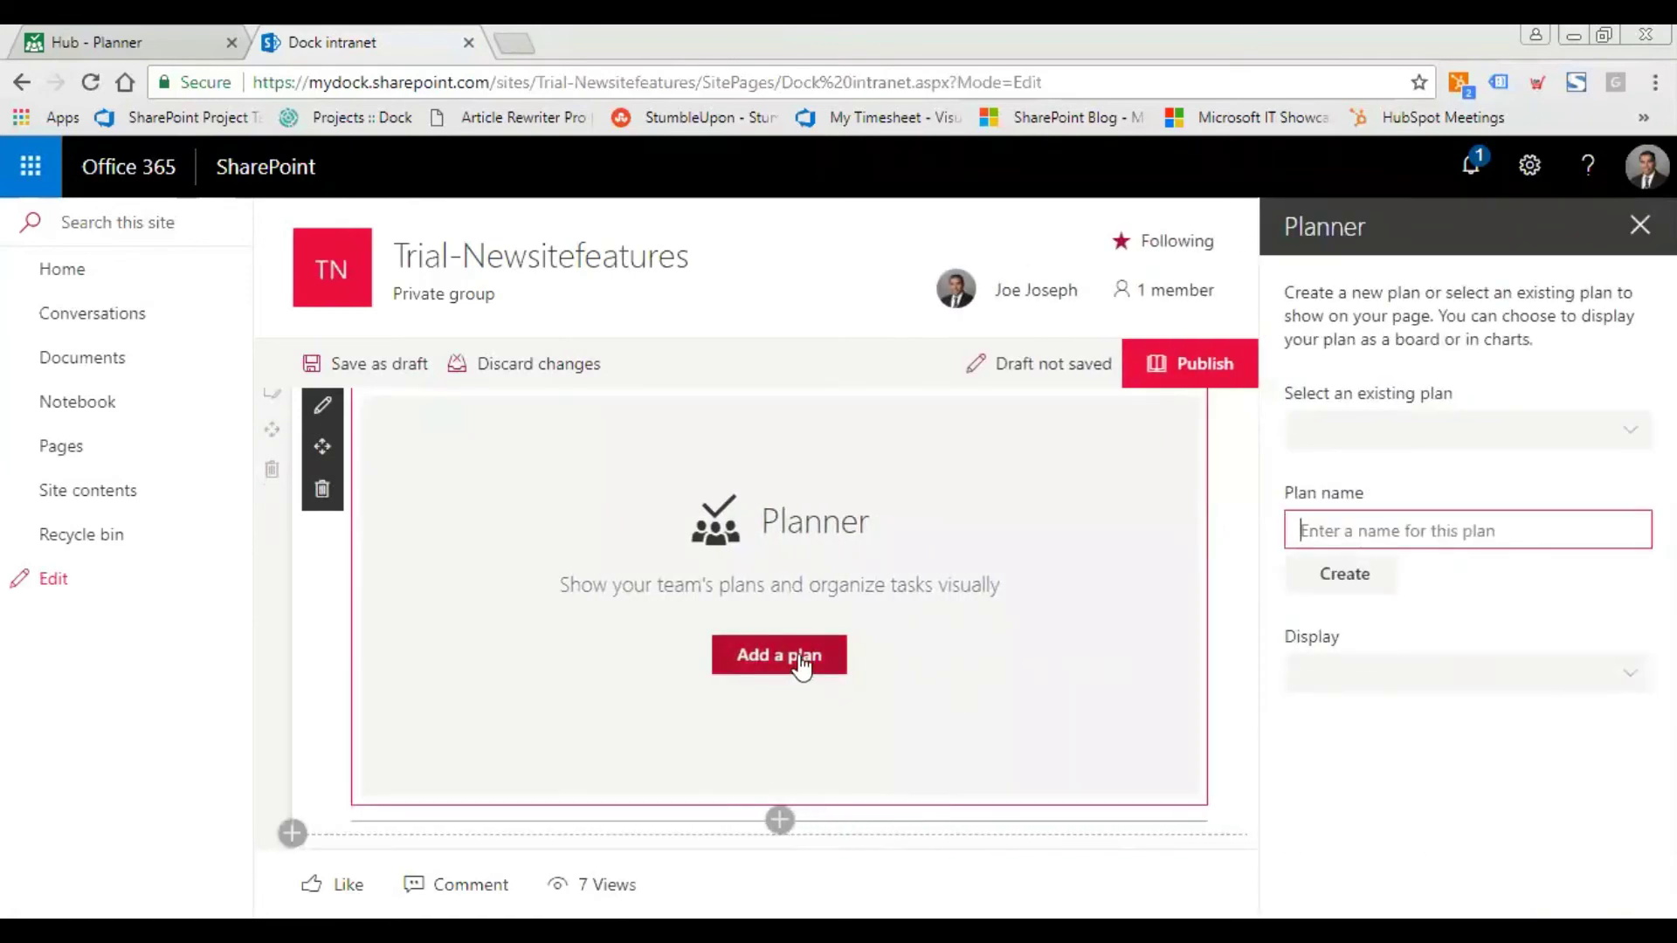
- Link the web part to the existing Dock Test plan, trying Charts display before settling on Board
left_click(801, 664)
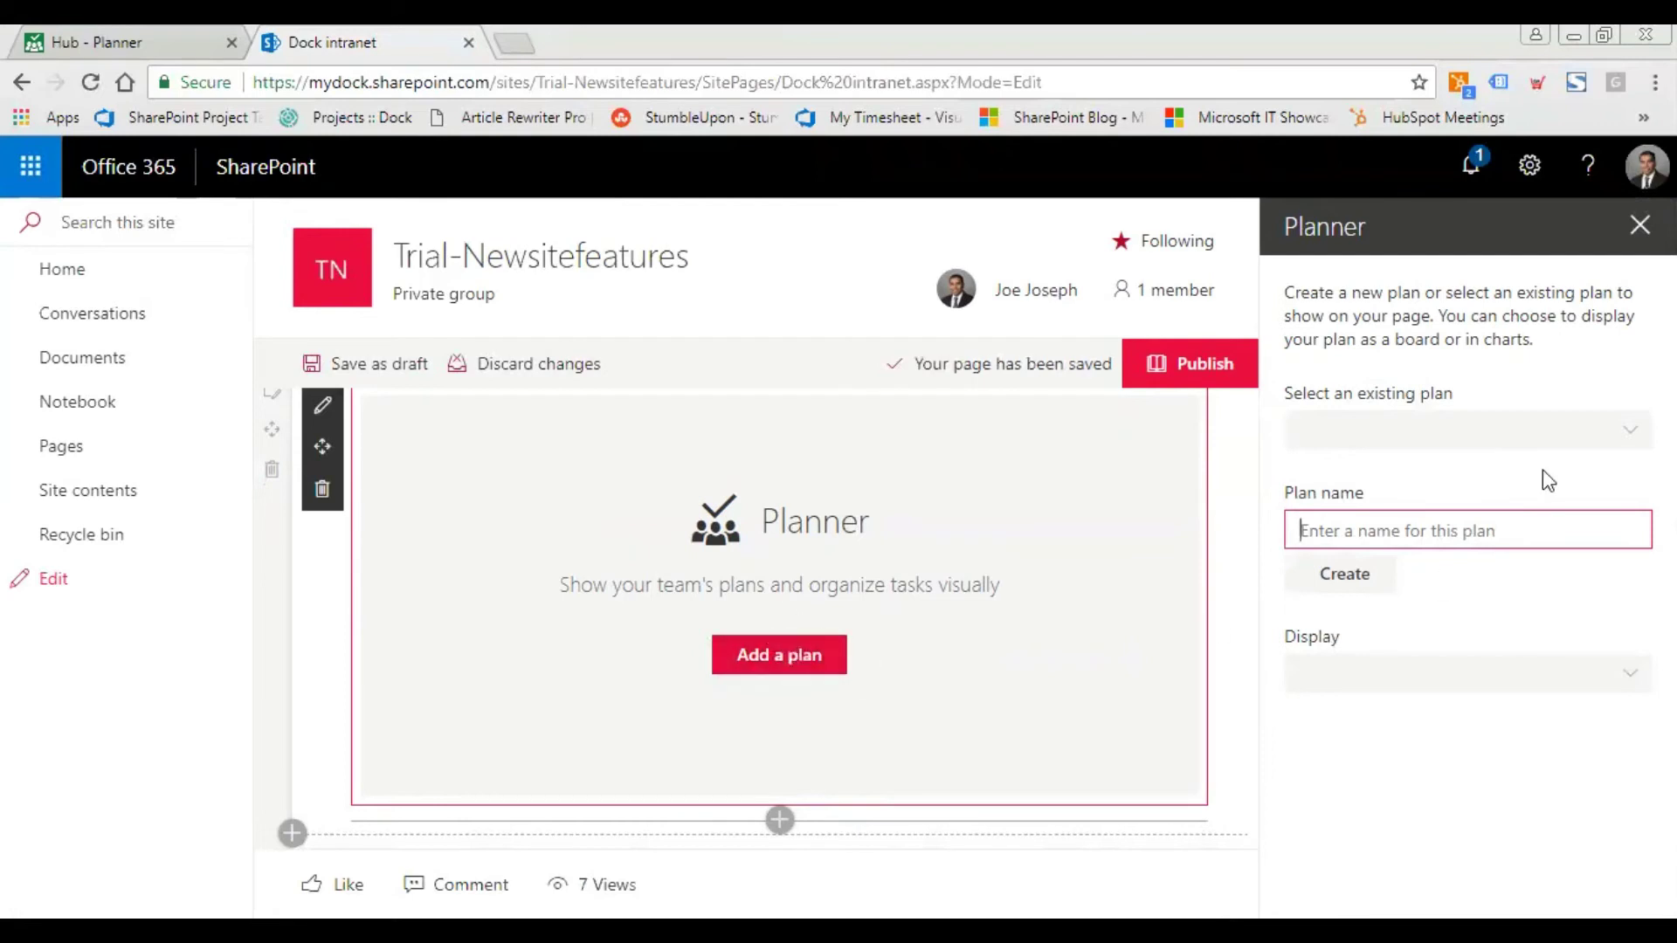
left_click(1553, 443)
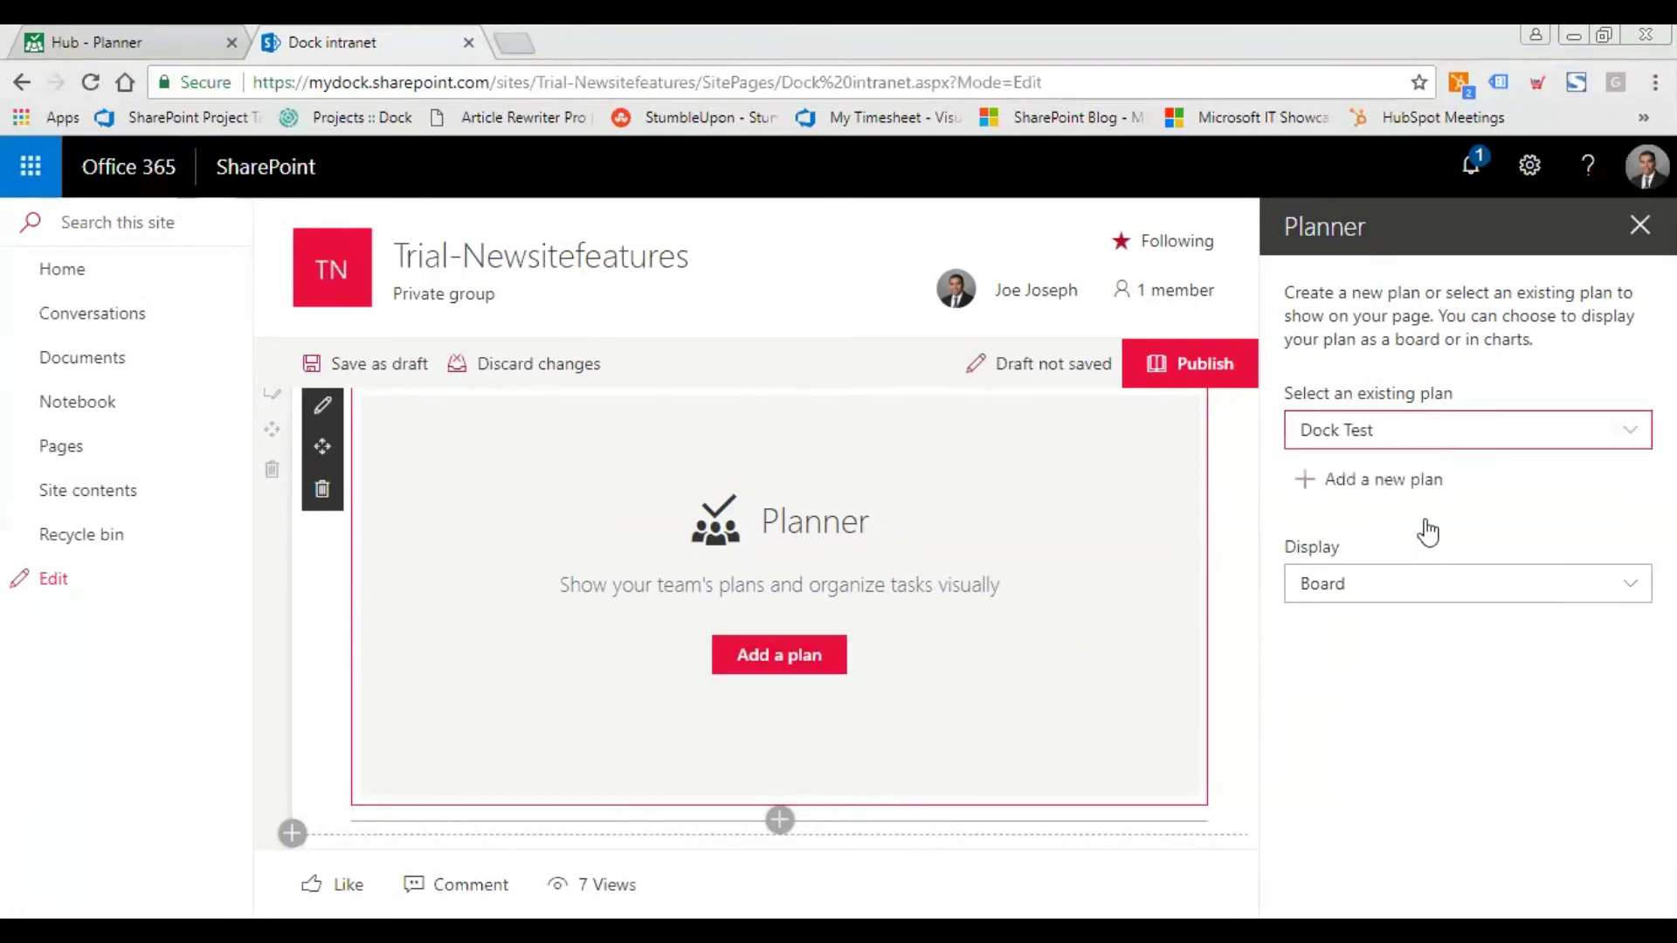
left_click(1431, 594)
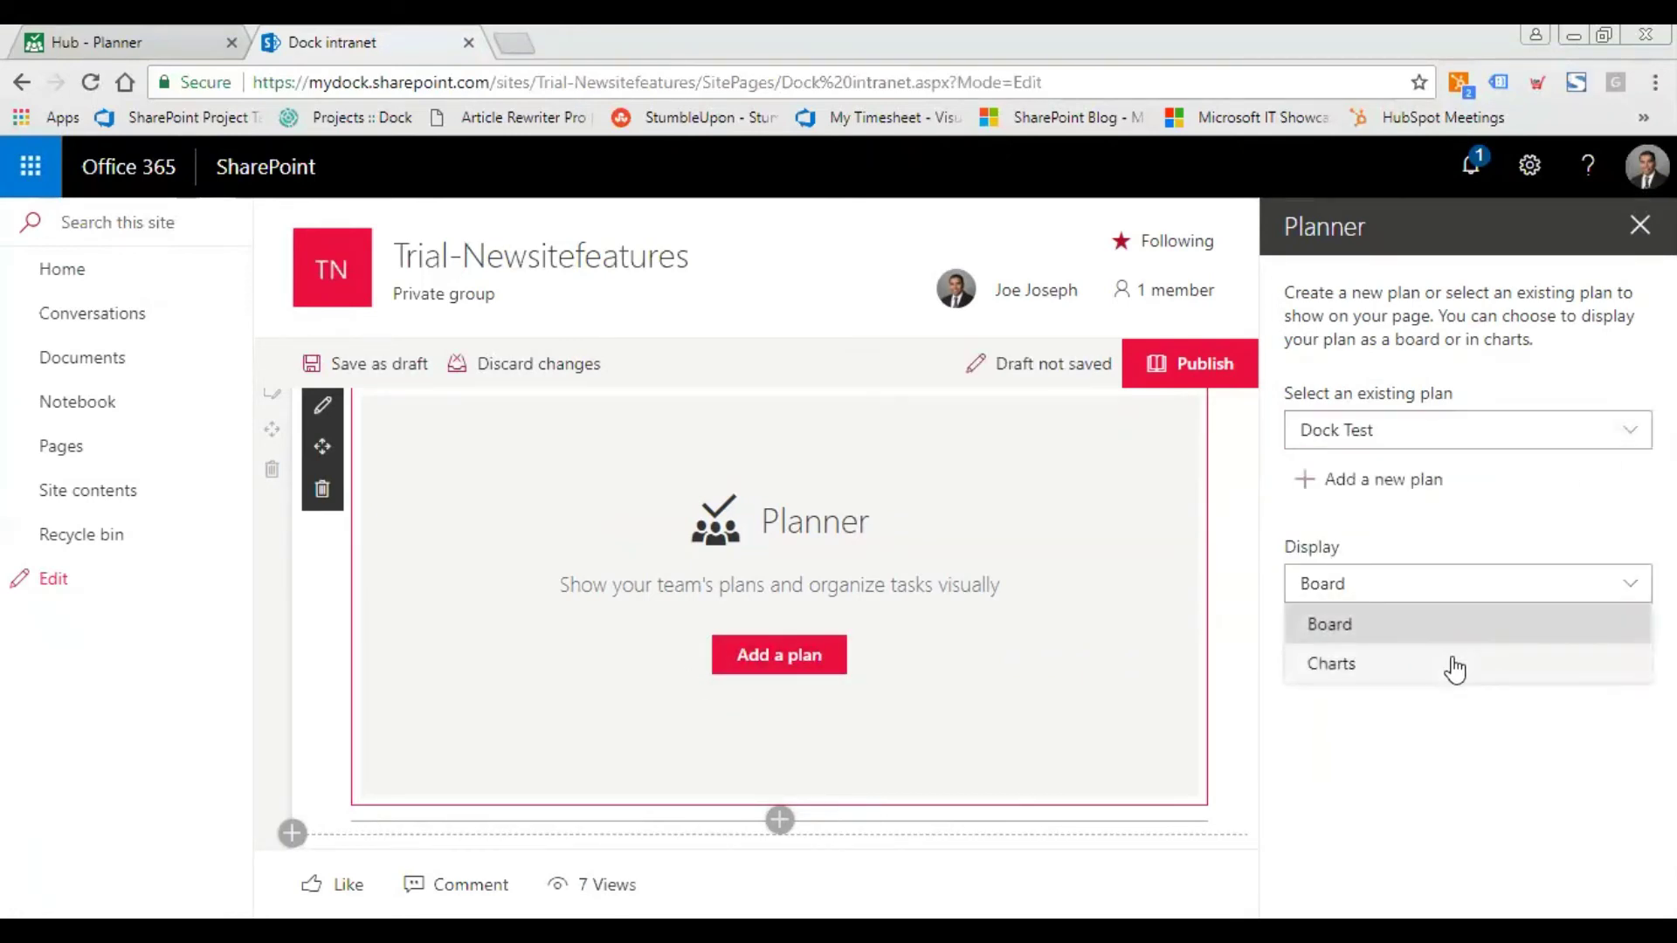
left_click(1452, 664)
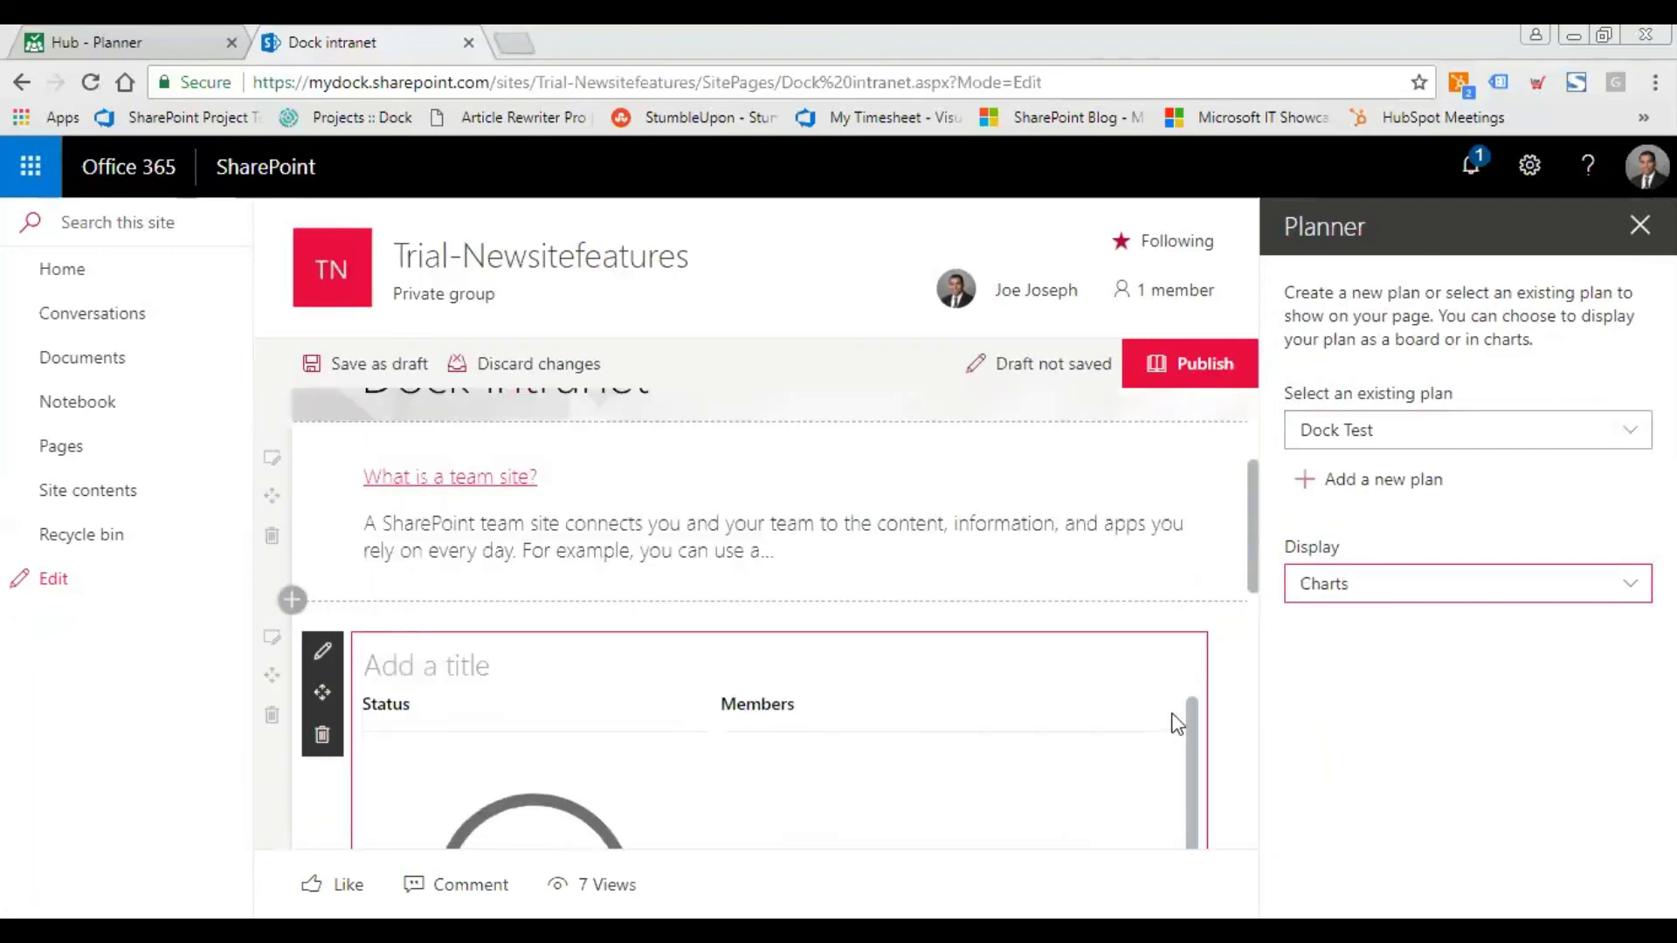
left_click(1433, 584)
left_click(1409, 631)
scroll(1252, 617, "down", 3)
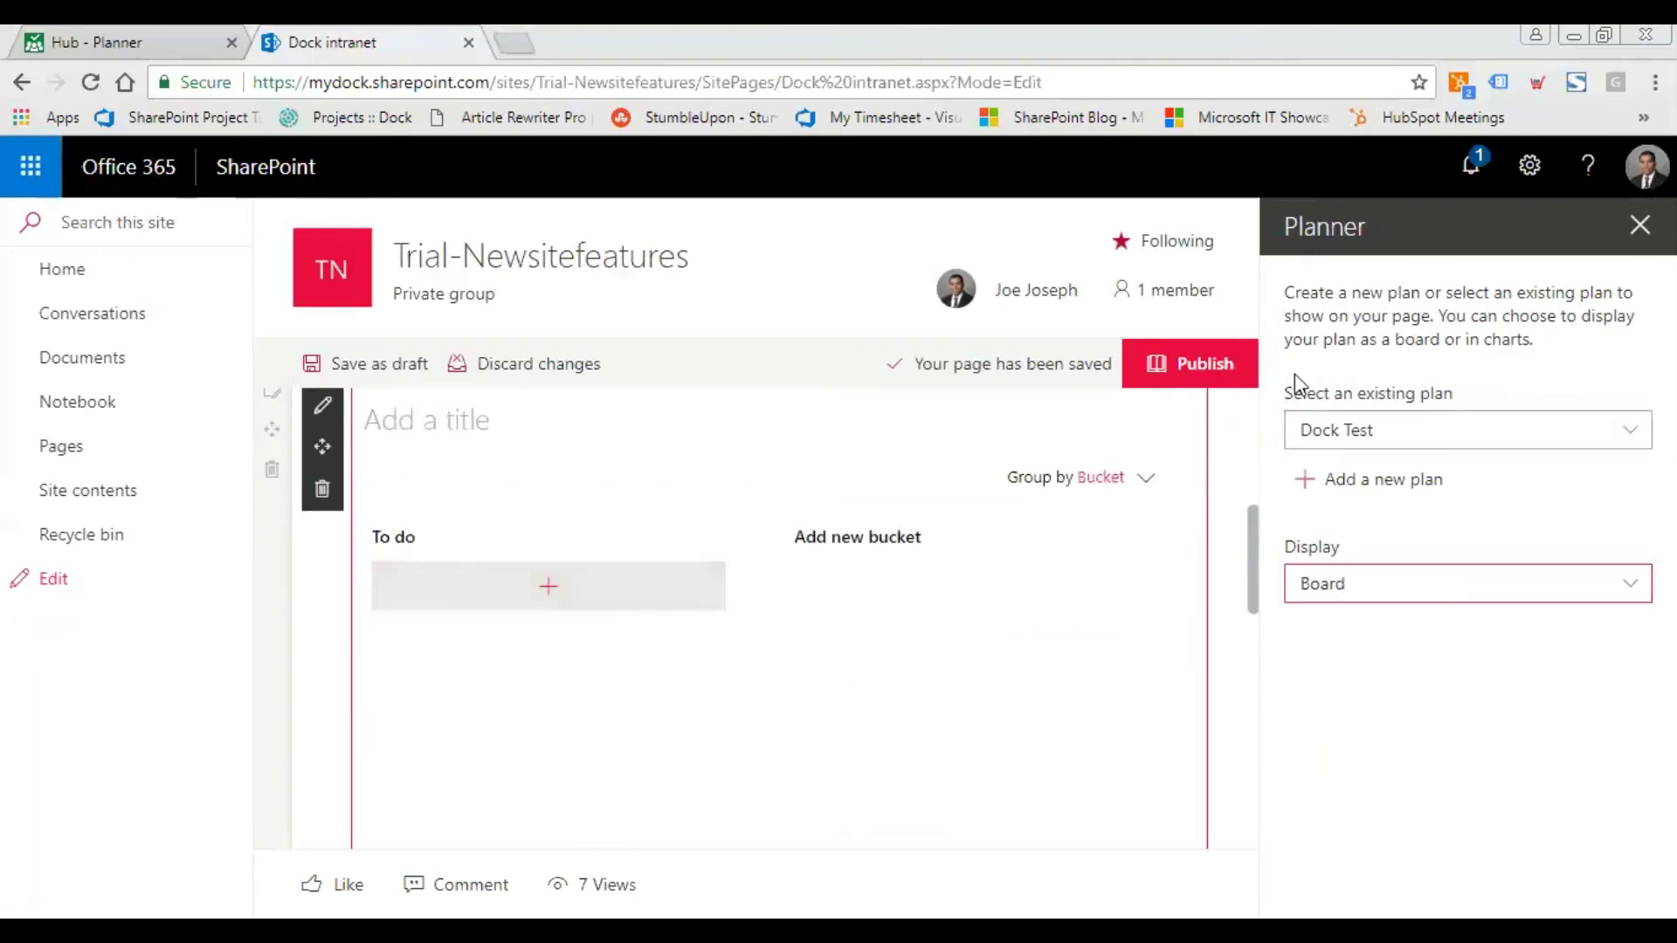
- Close the web part settings pane and publish the Dock intranet page
left_click(1641, 226)
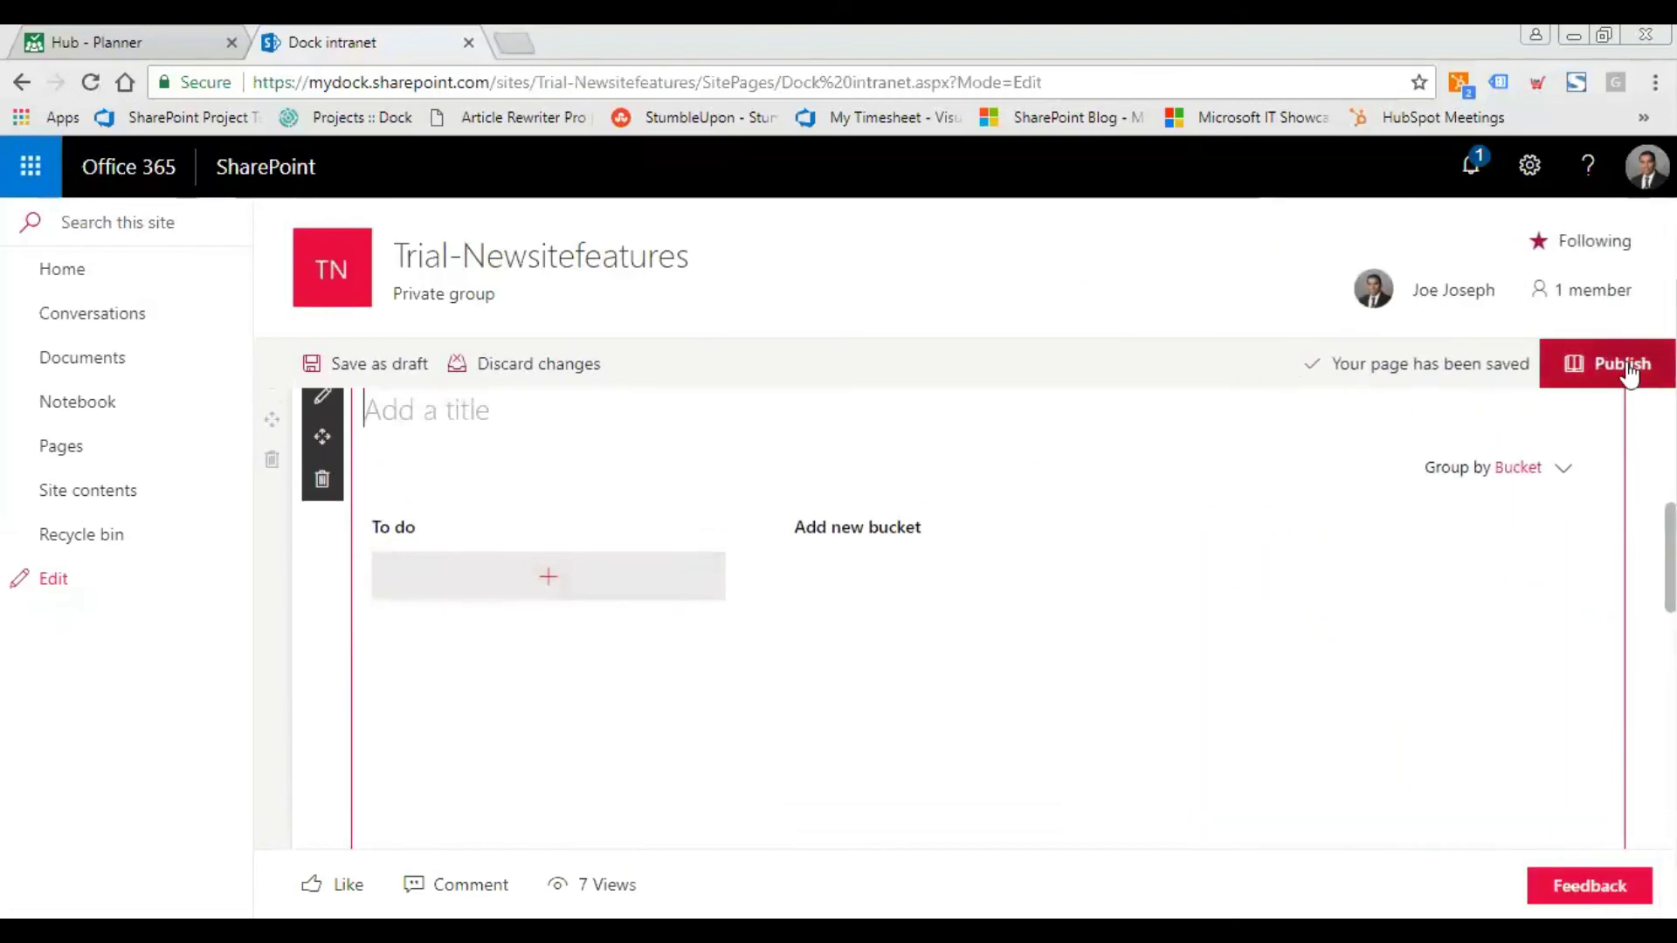
left_click(1545, 365)
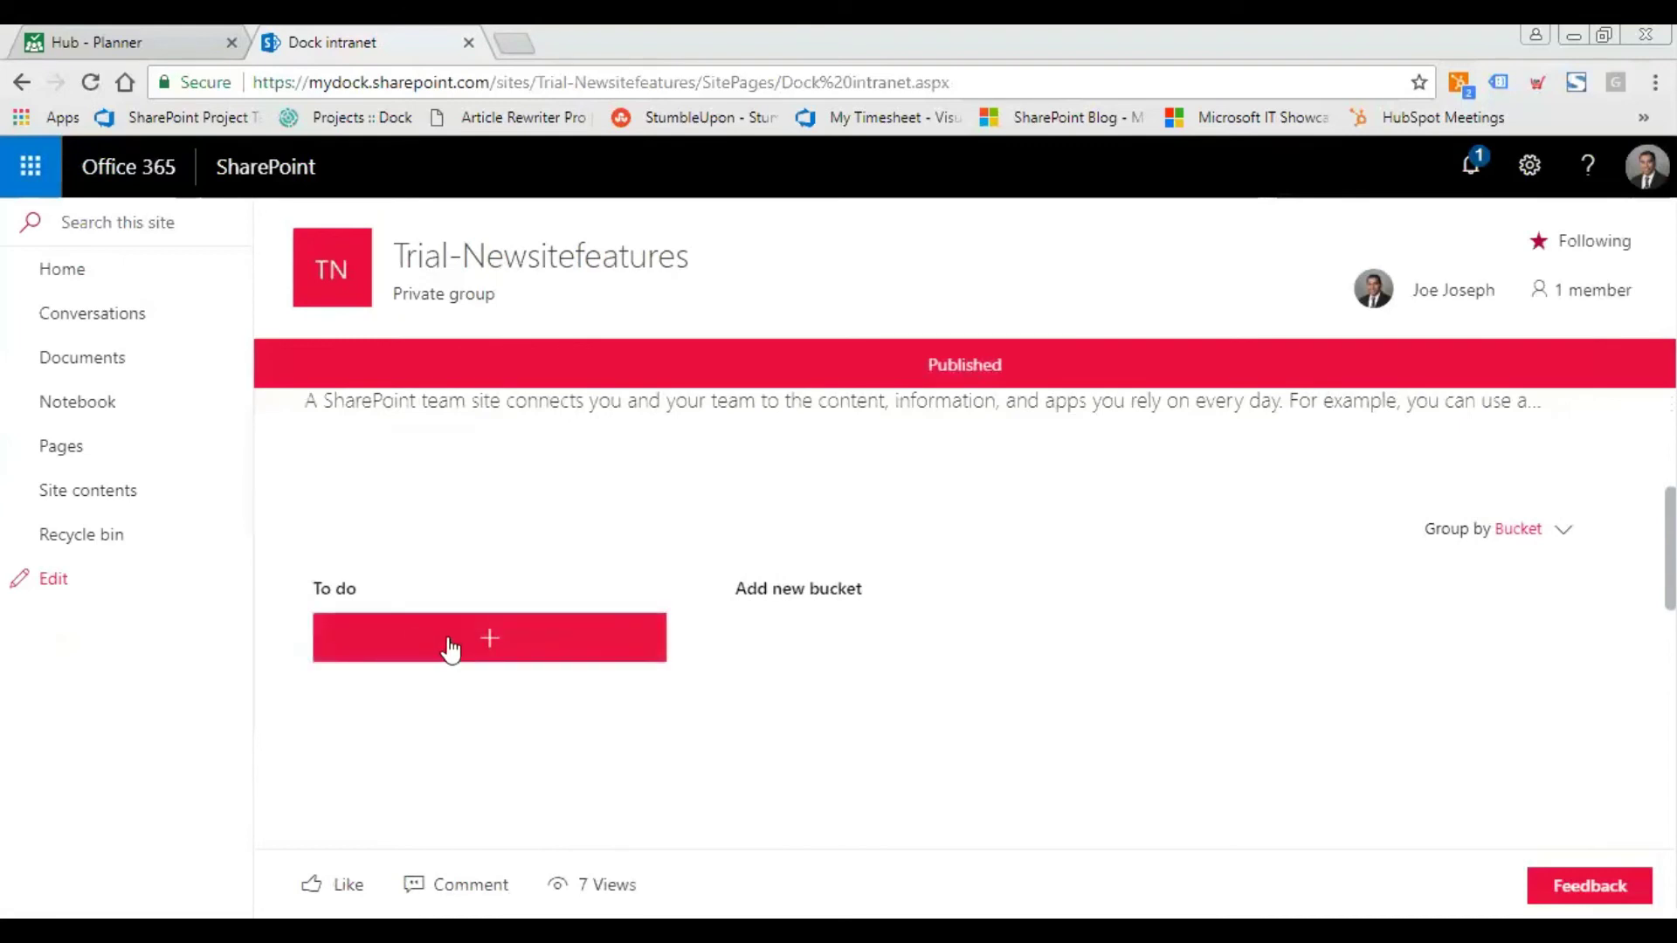
left_click(449, 640)
scroll(838, 690, "down", 3)
scroll(786, 667, "up", 2)
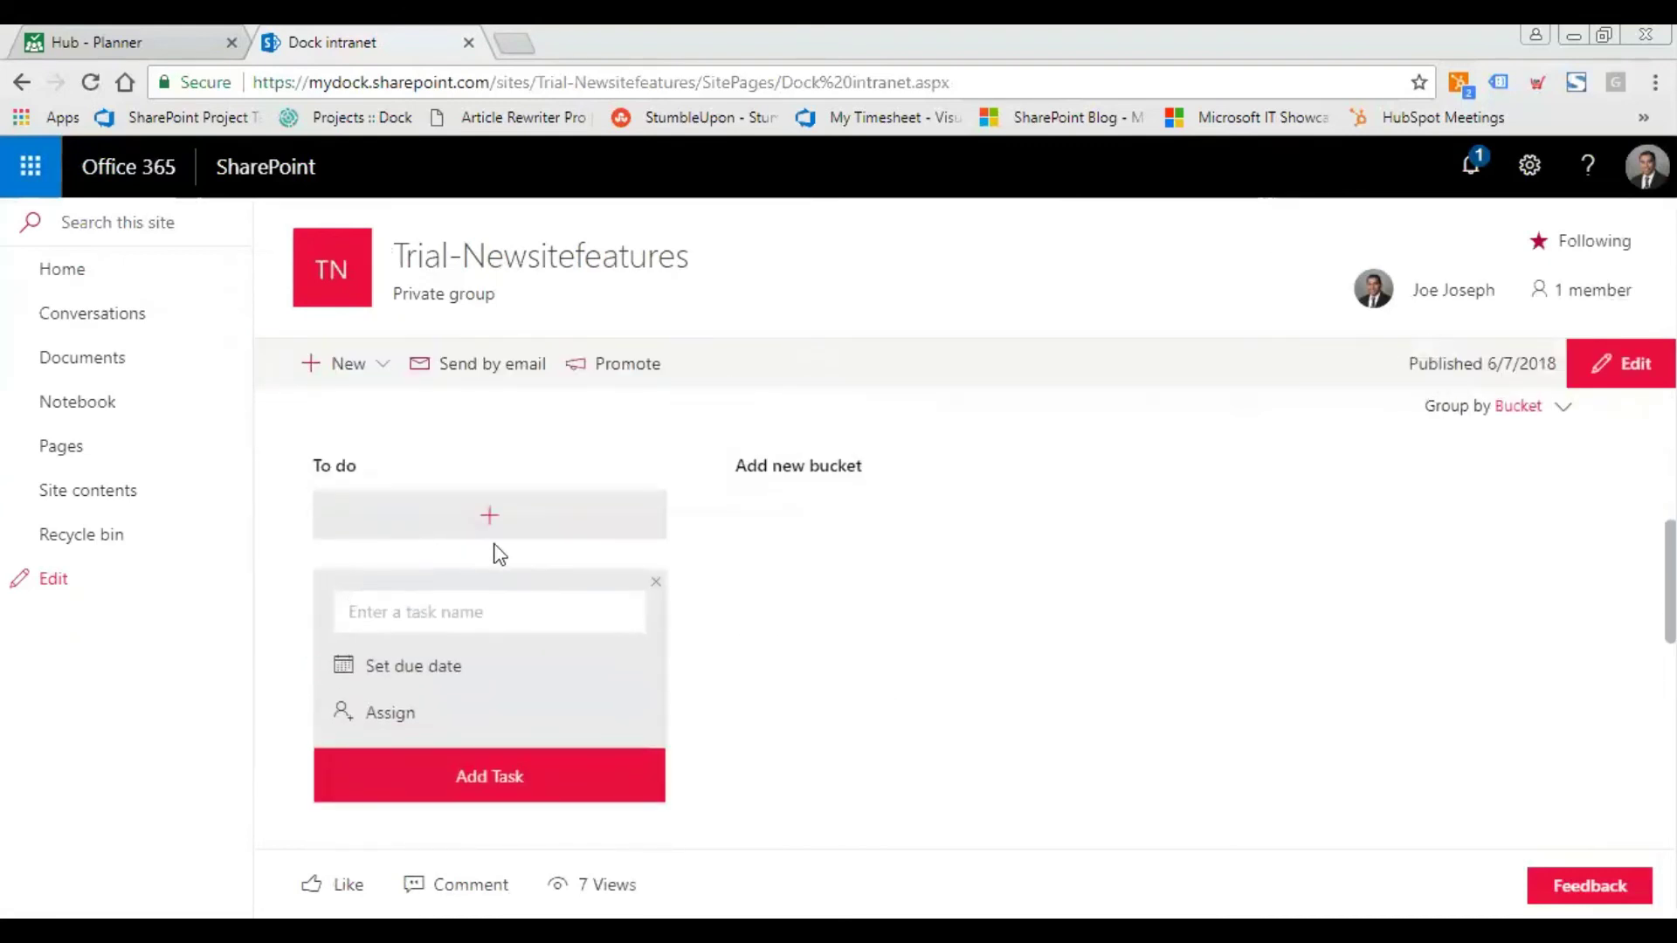
- Group the board by Assigned to, Progress, Due date and Labels, then back to Bucket
left_click(1554, 417)
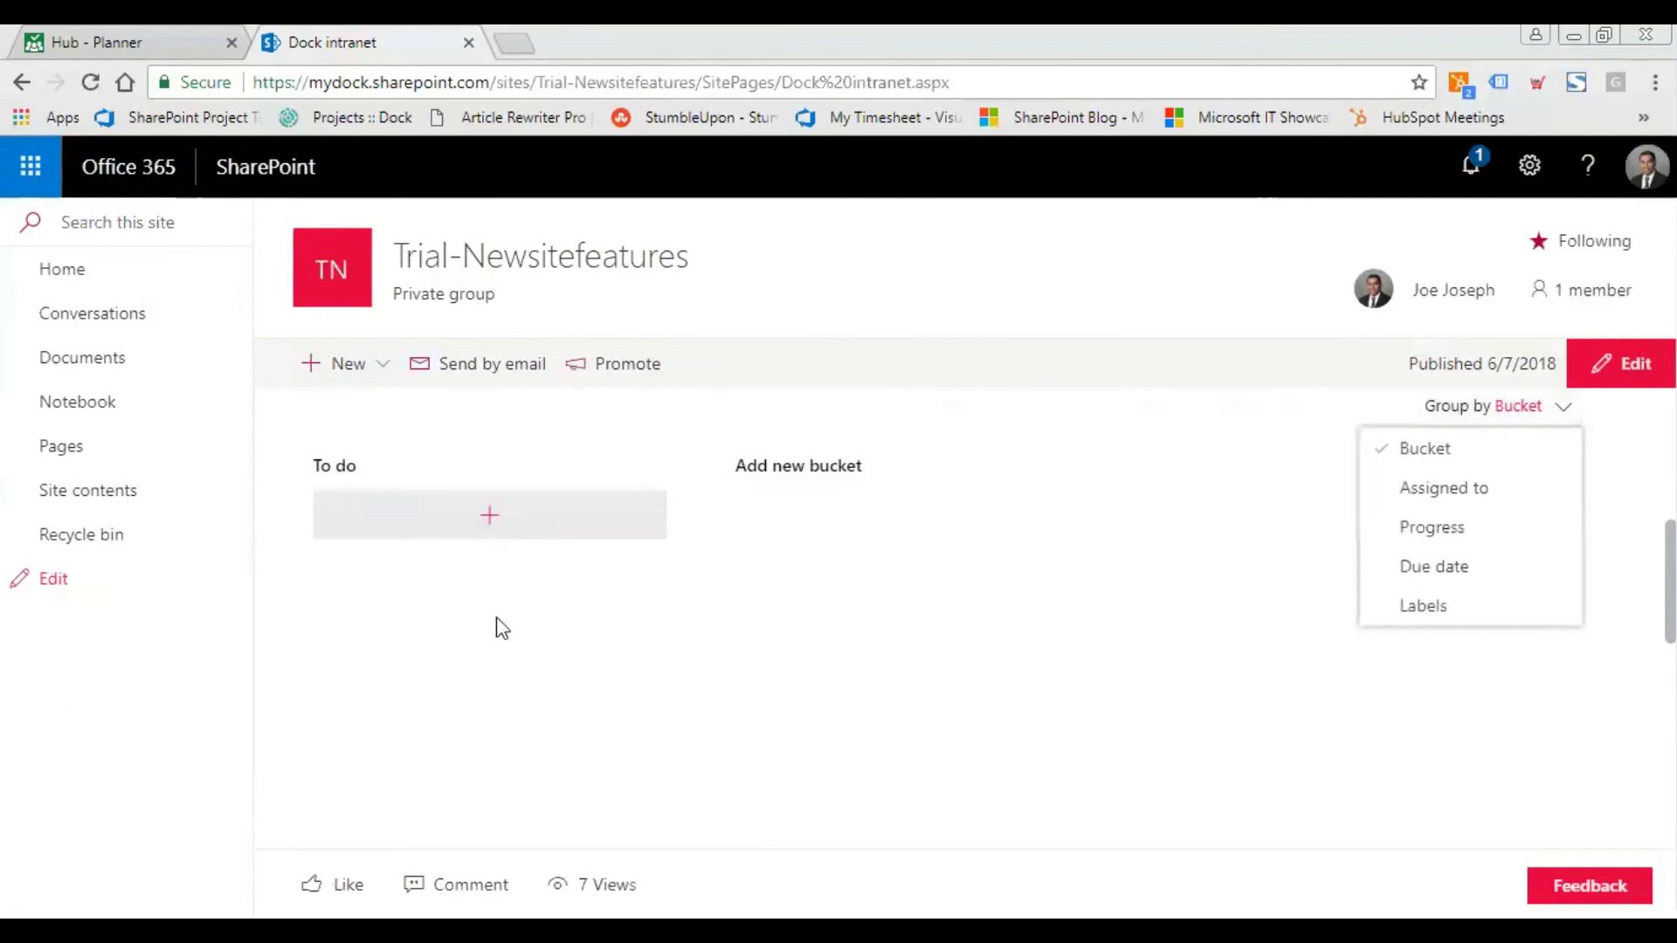
left_click(1483, 487)
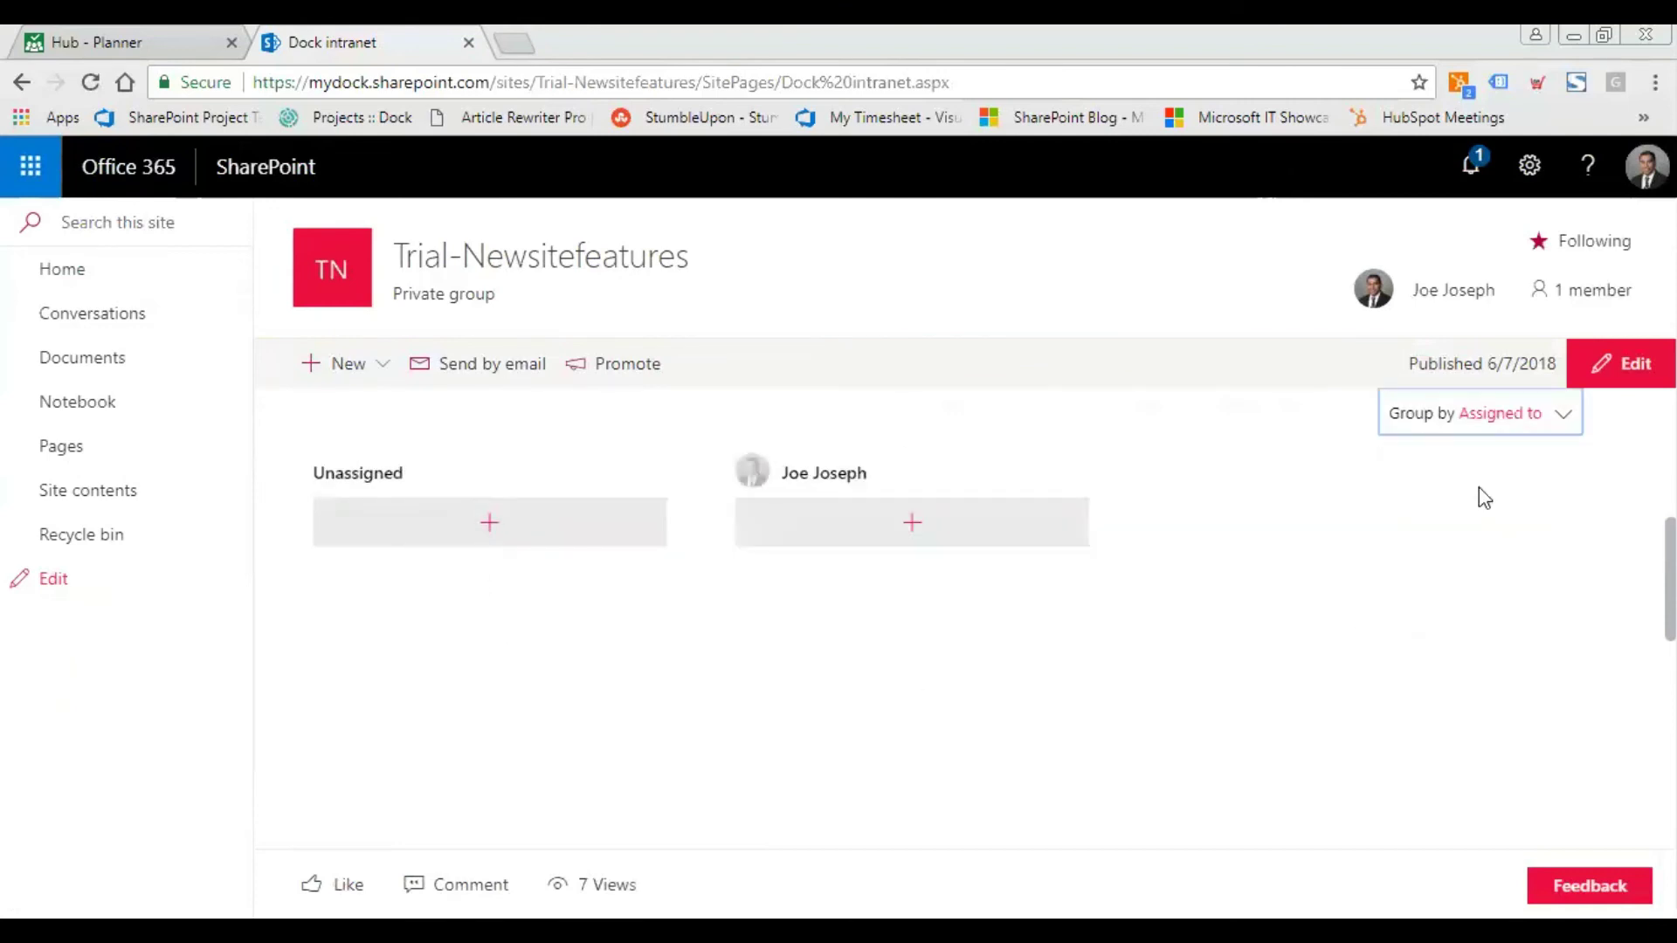
left_click(1524, 416)
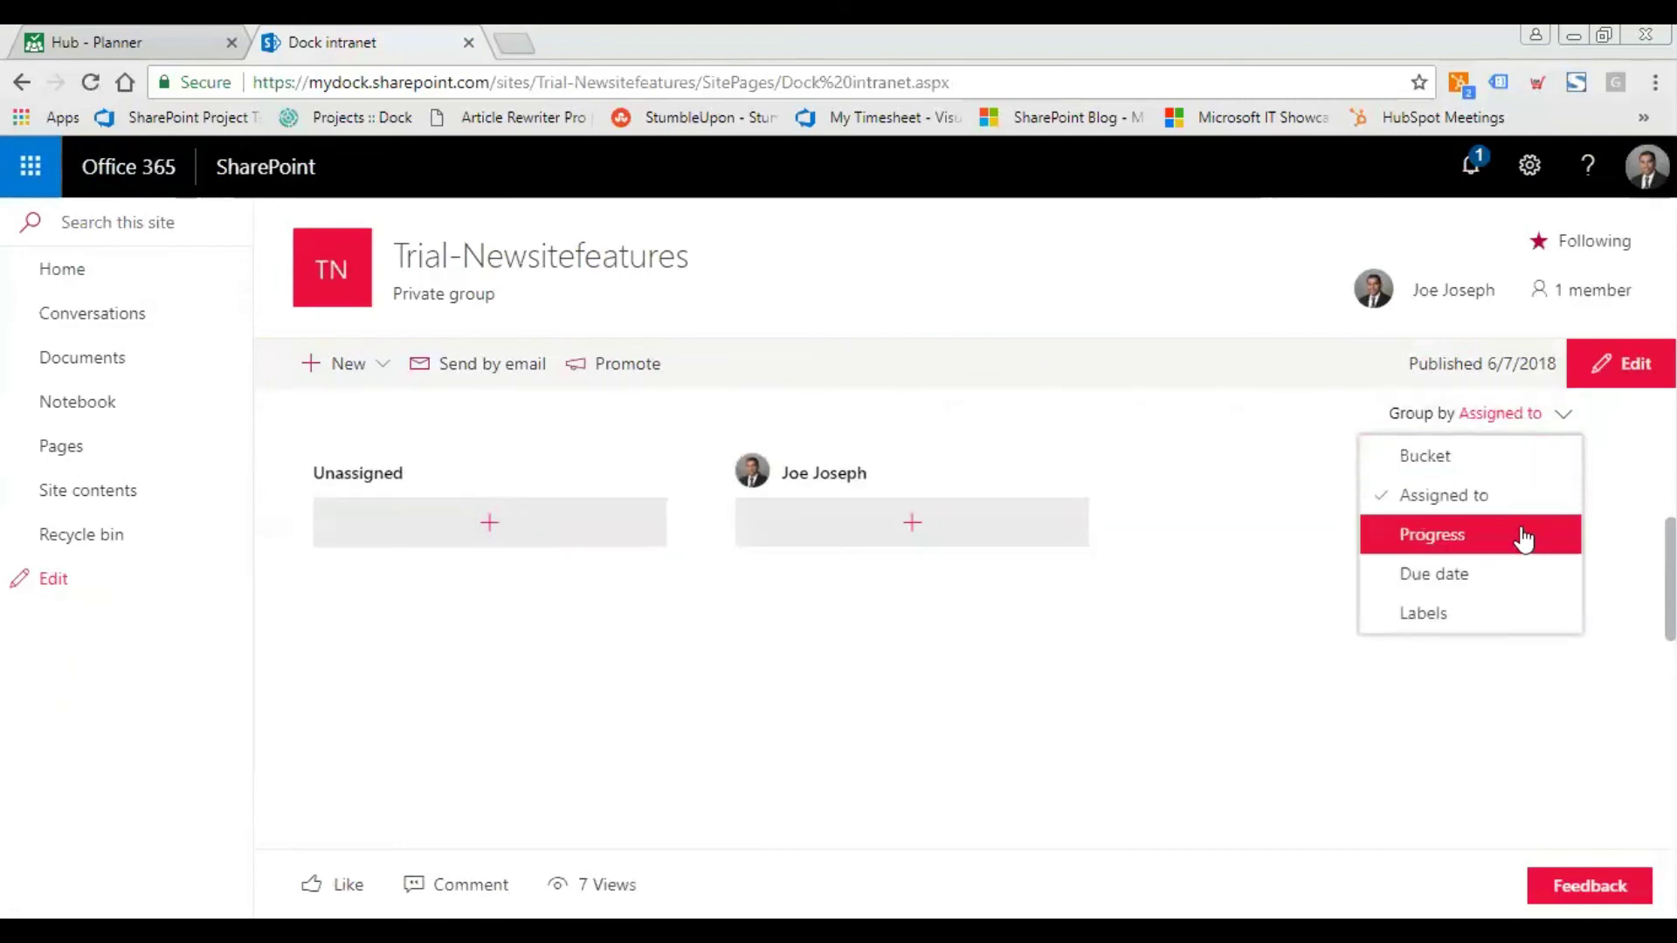
left_click(1523, 539)
left_click(1527, 414)
left_click(1496, 574)
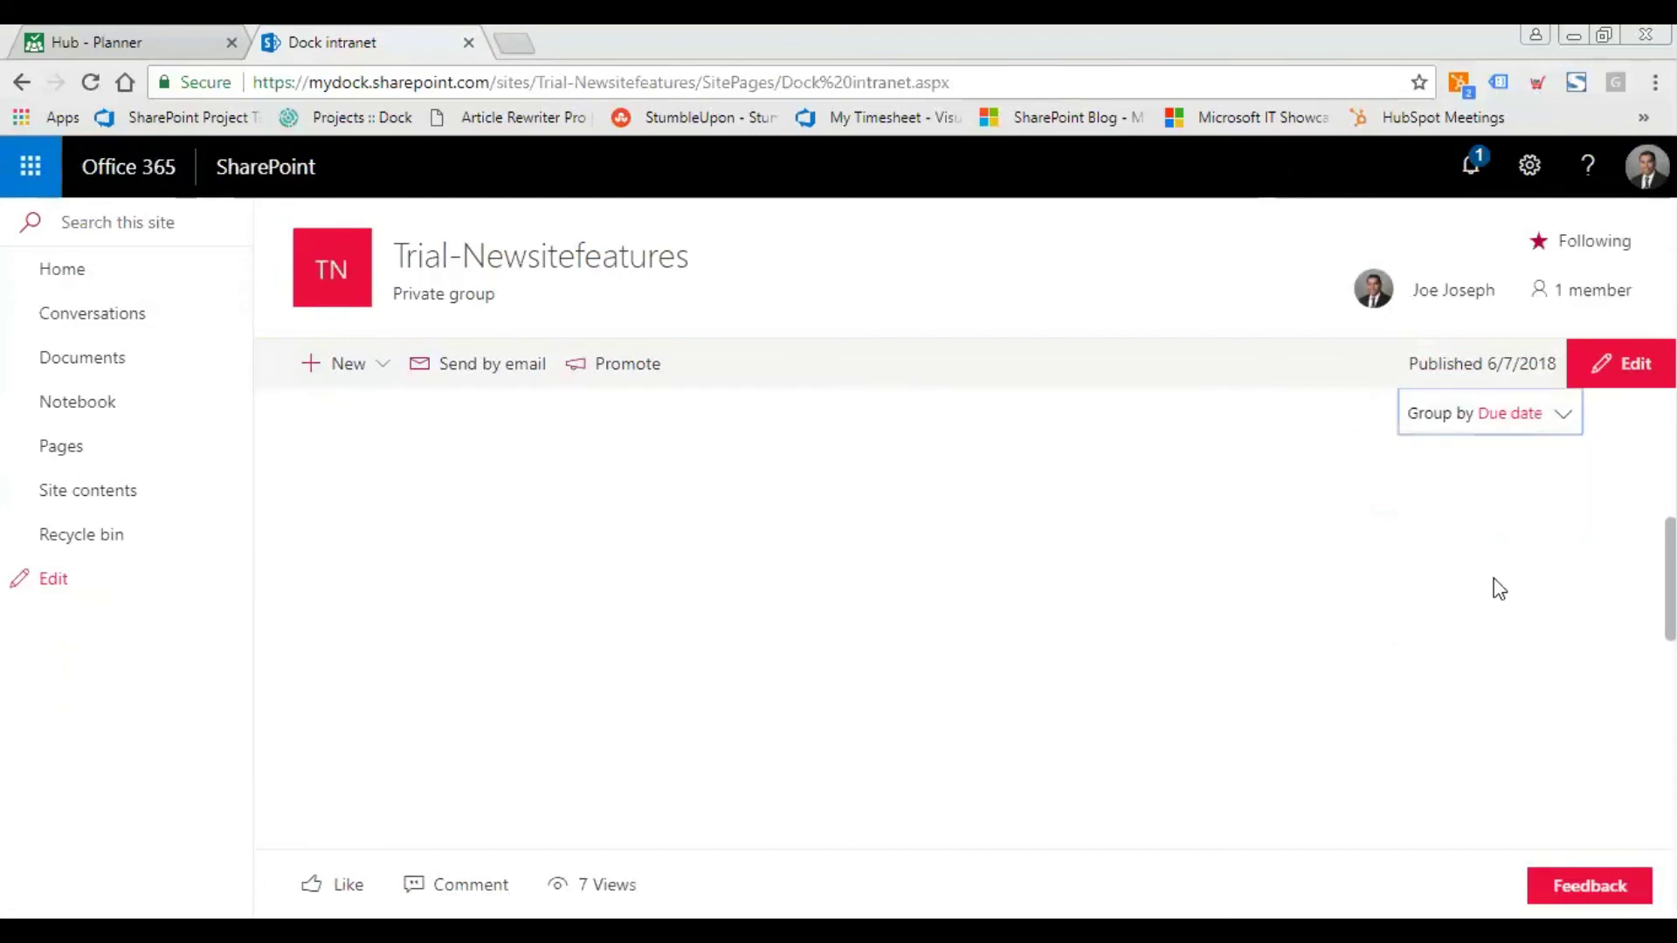
left_click(1506, 416)
left_click(1483, 621)
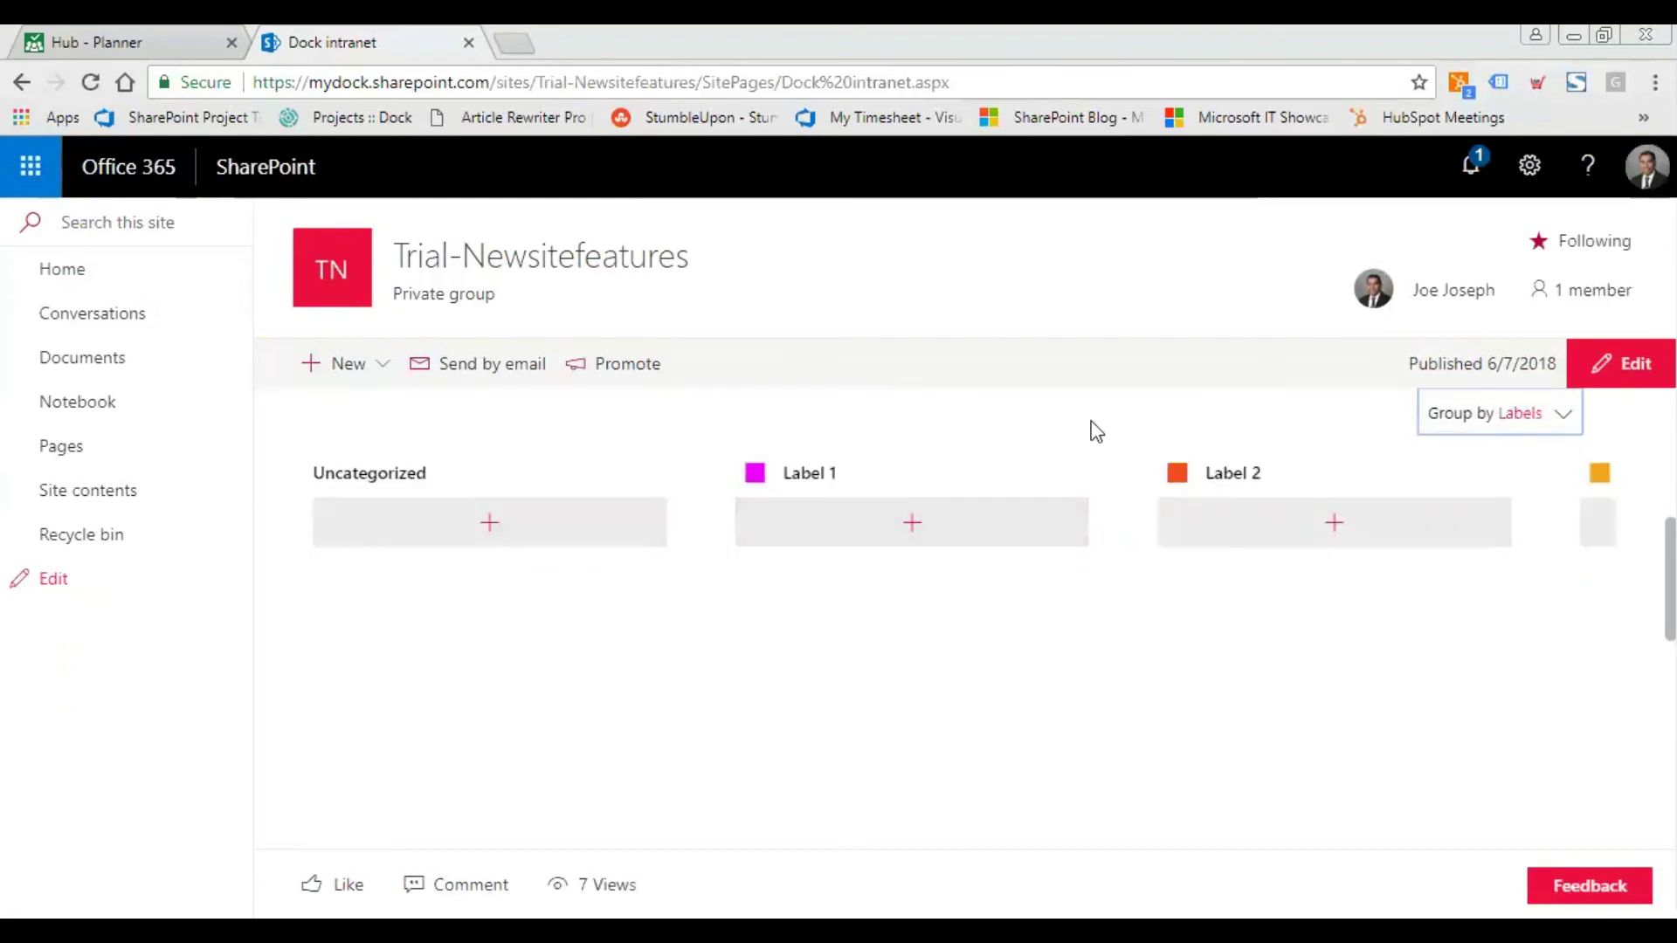
left_click(1563, 415)
left_click(1461, 456)
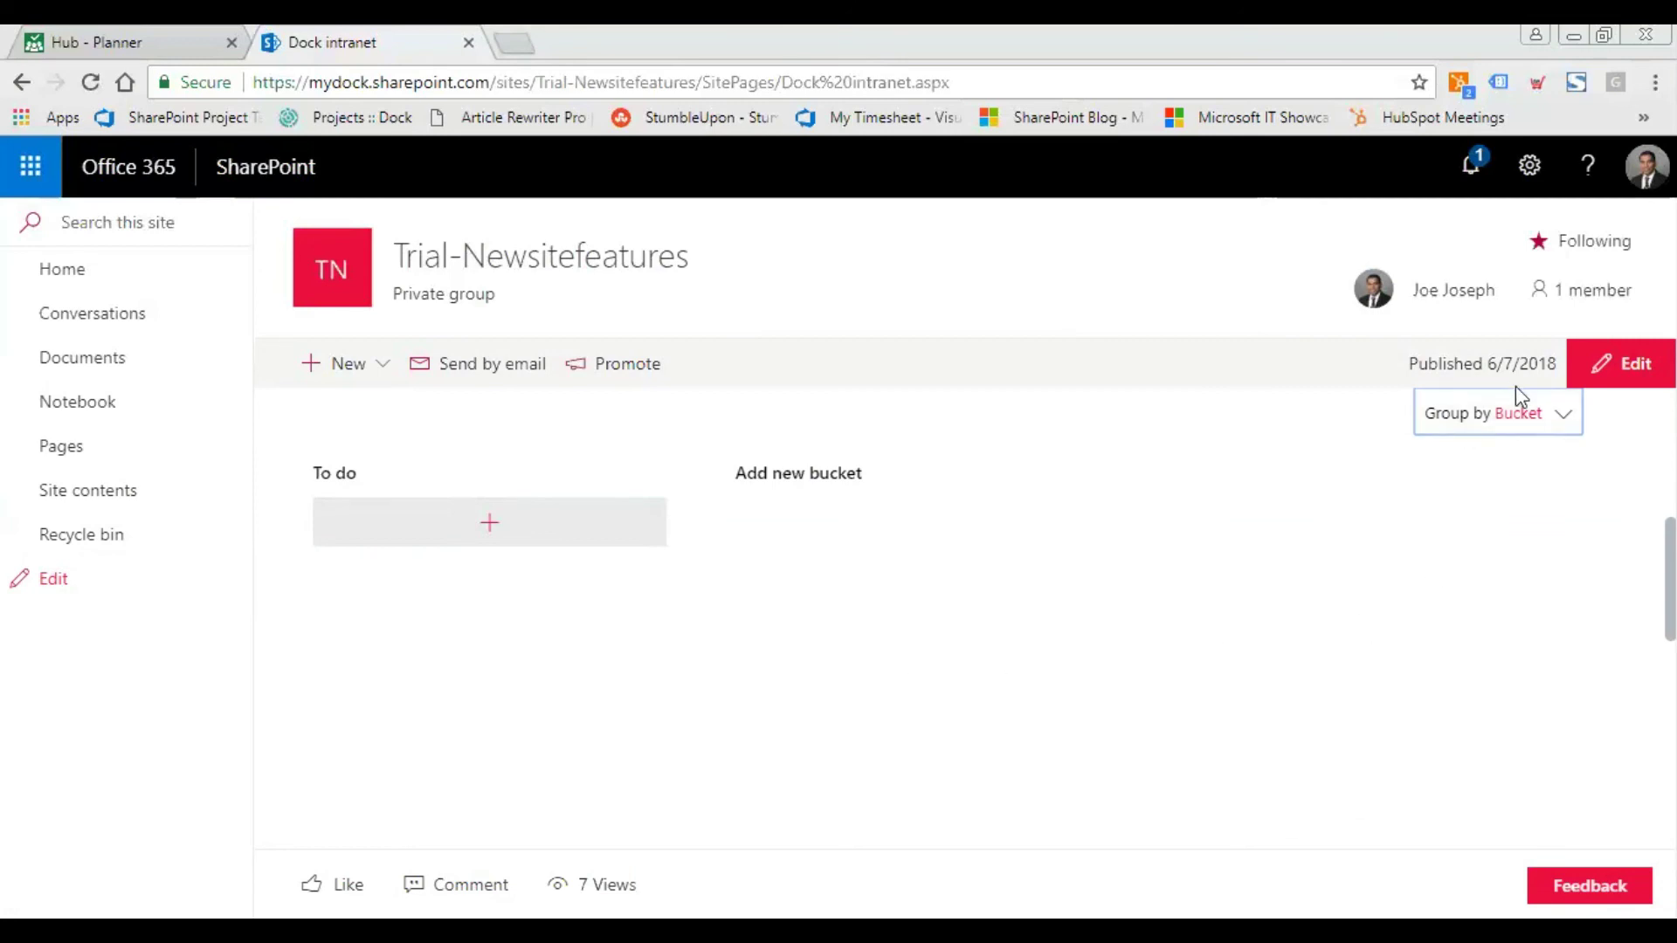
- Switch the Planner web part's Group by setting to Assigned to
left_click(1547, 425)
left_click(1445, 489)
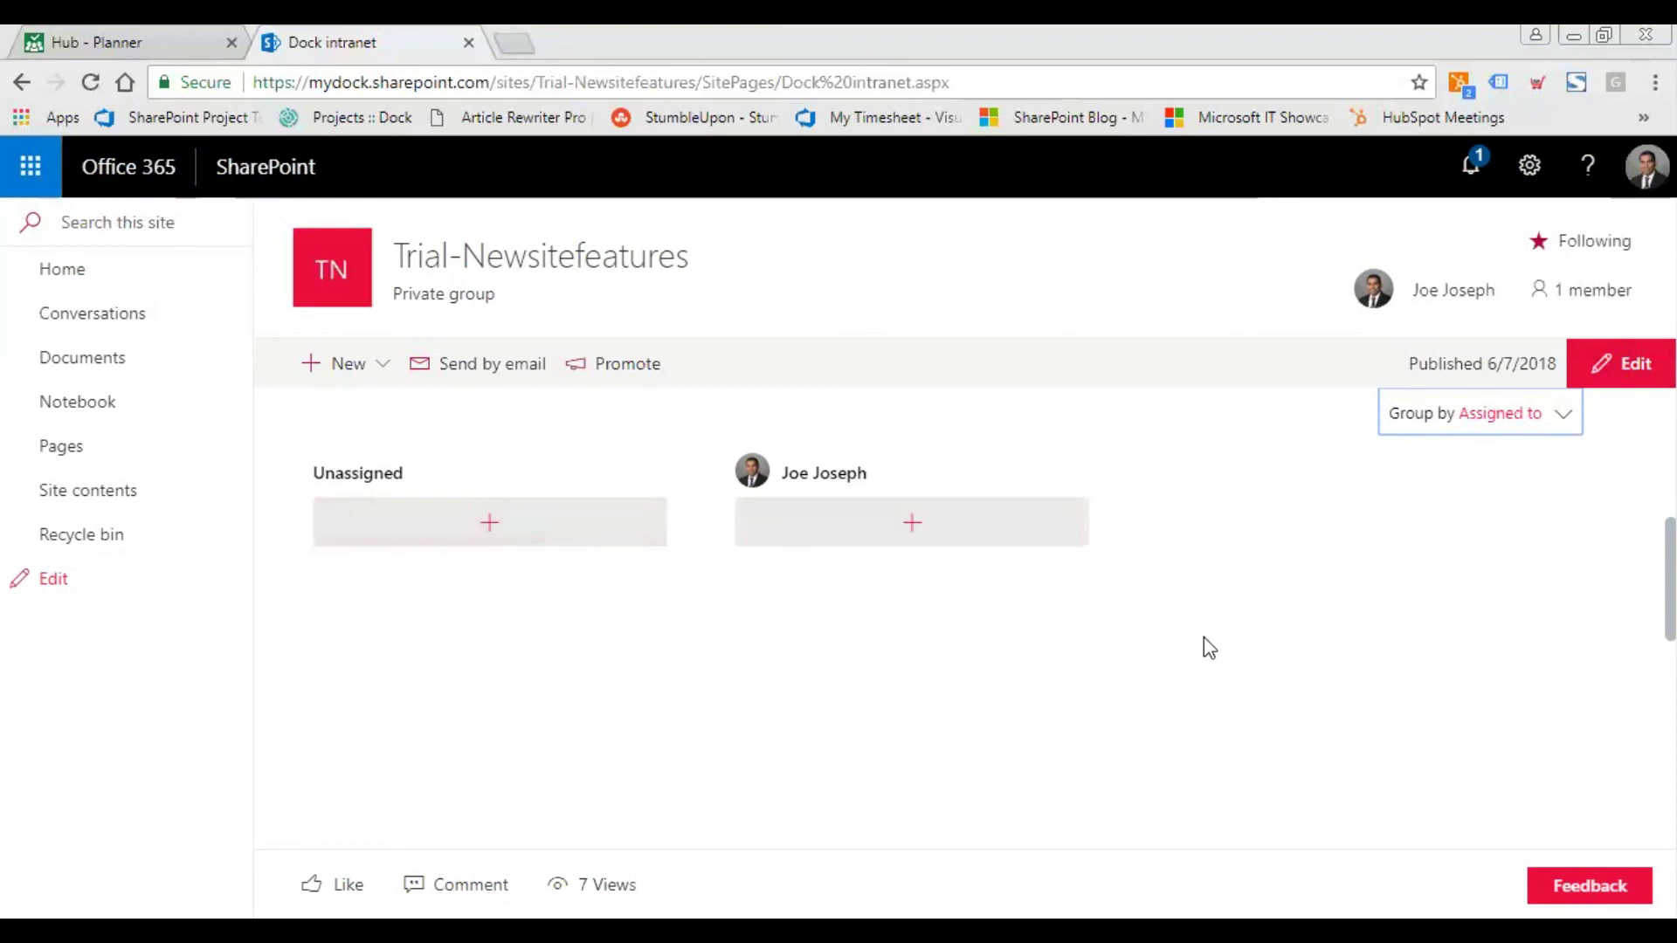
- Regroup the Planner board by Bucket
scroll(1204, 639, "up", 1)
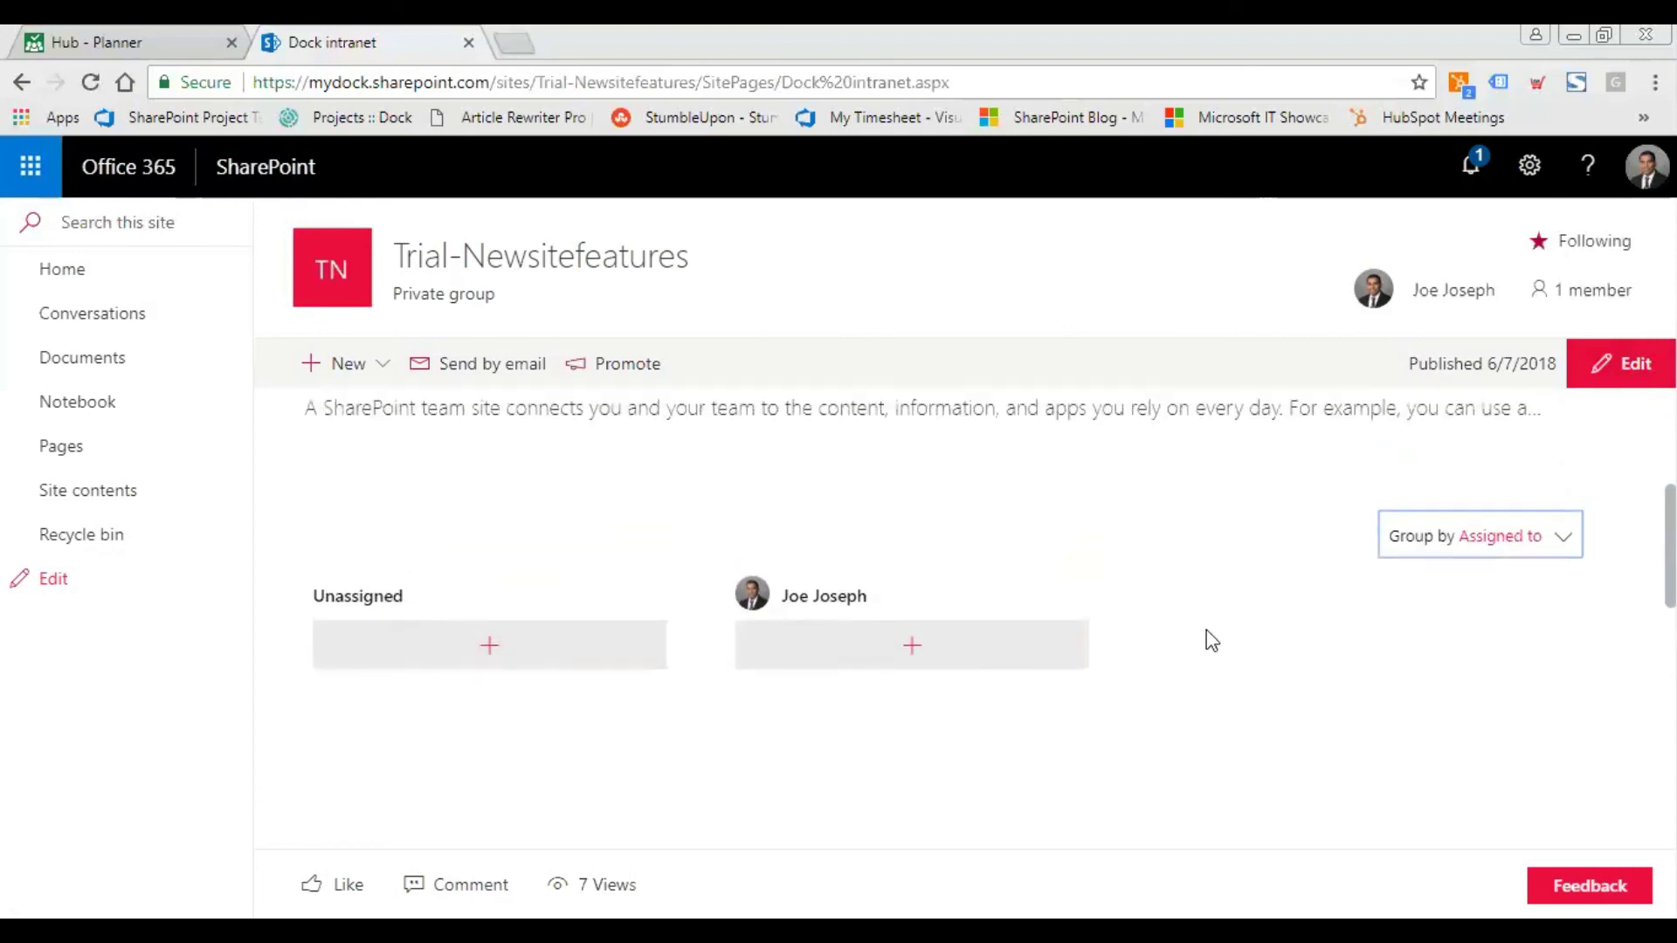
left_click(1516, 561)
left_click(1504, 578)
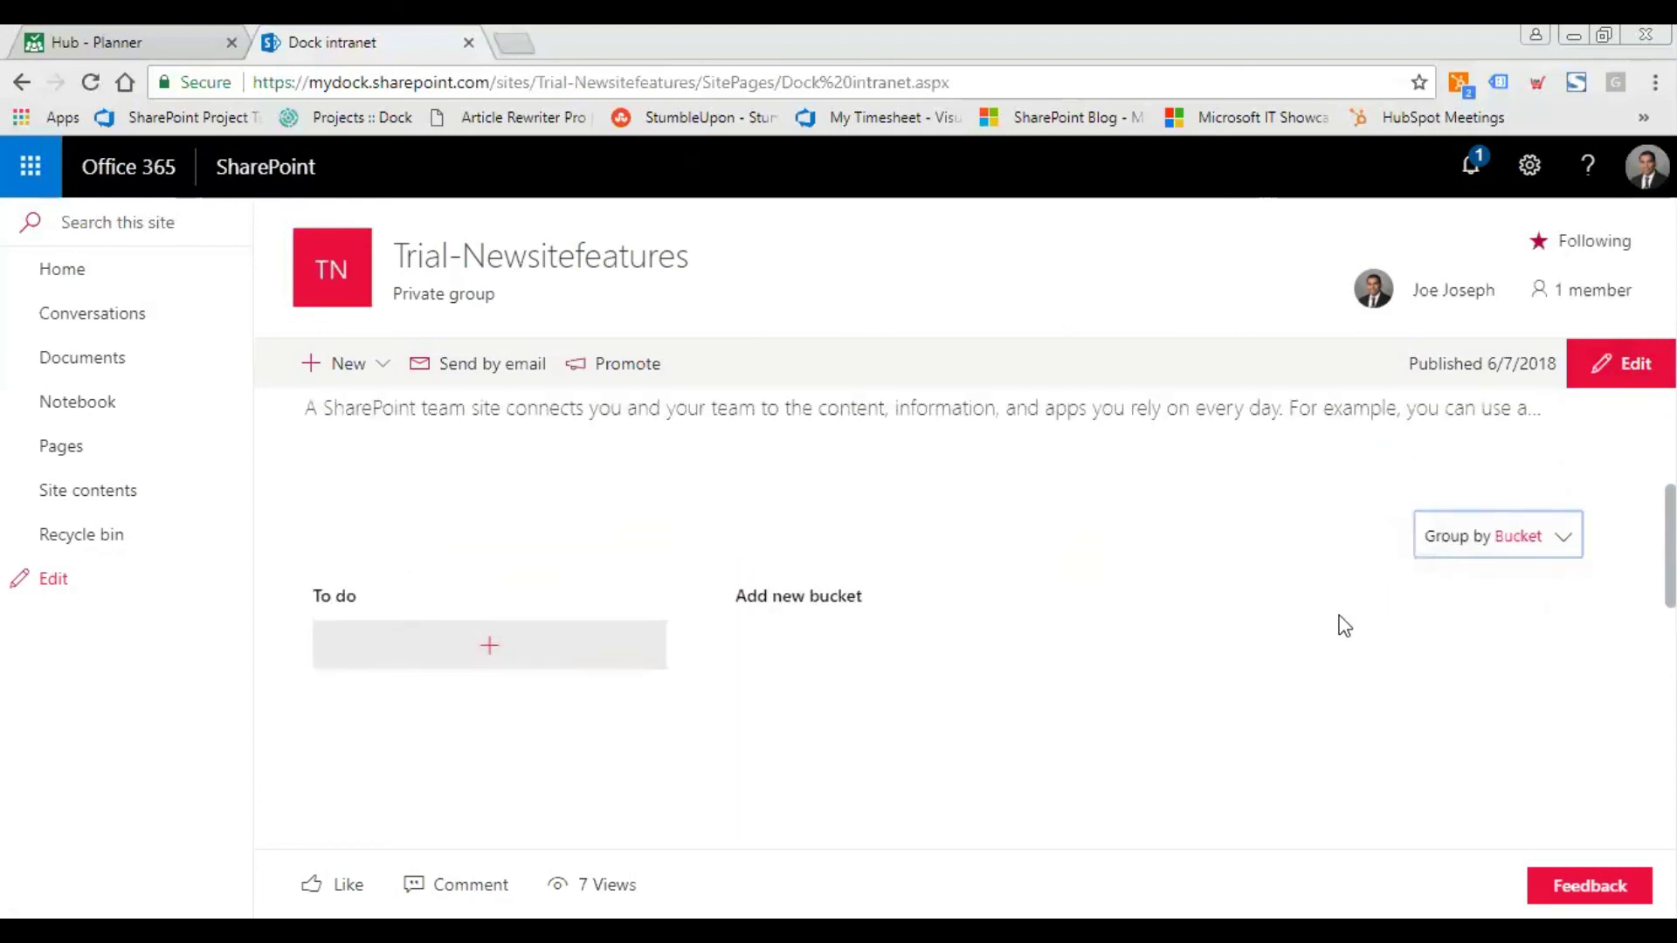
- Regroup by Assigned to and open a new-task form under the Unassigned column
left_click(1564, 546)
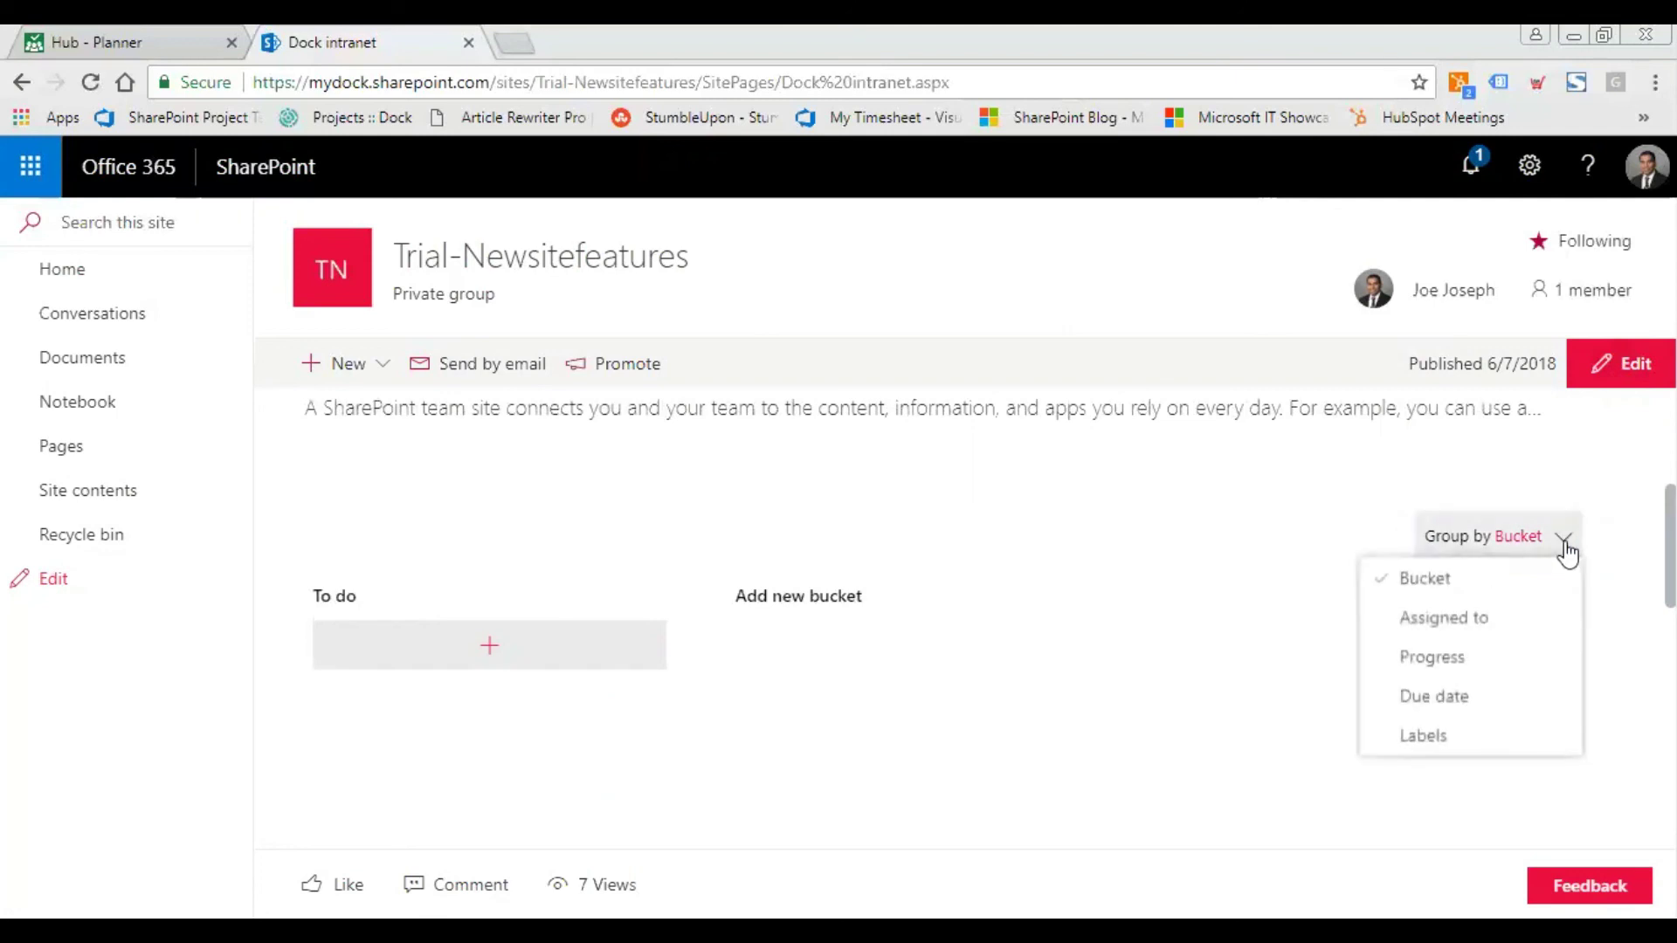
left_click(1497, 616)
left_click(449, 653)
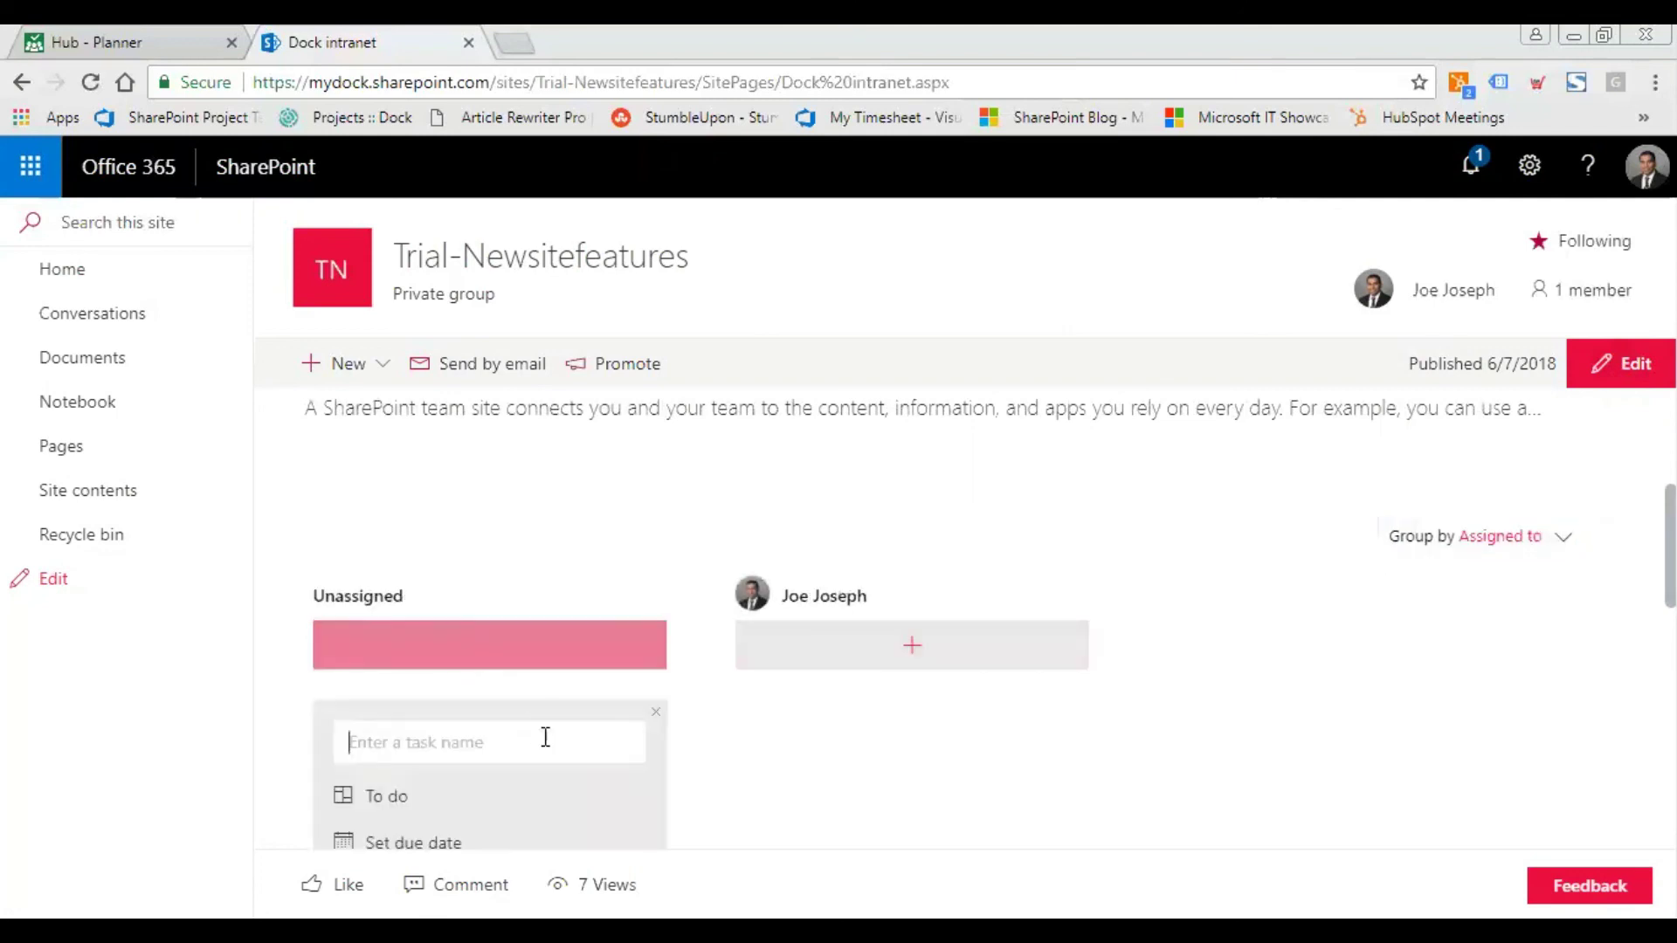
scroll(506, 672, "down", 3)
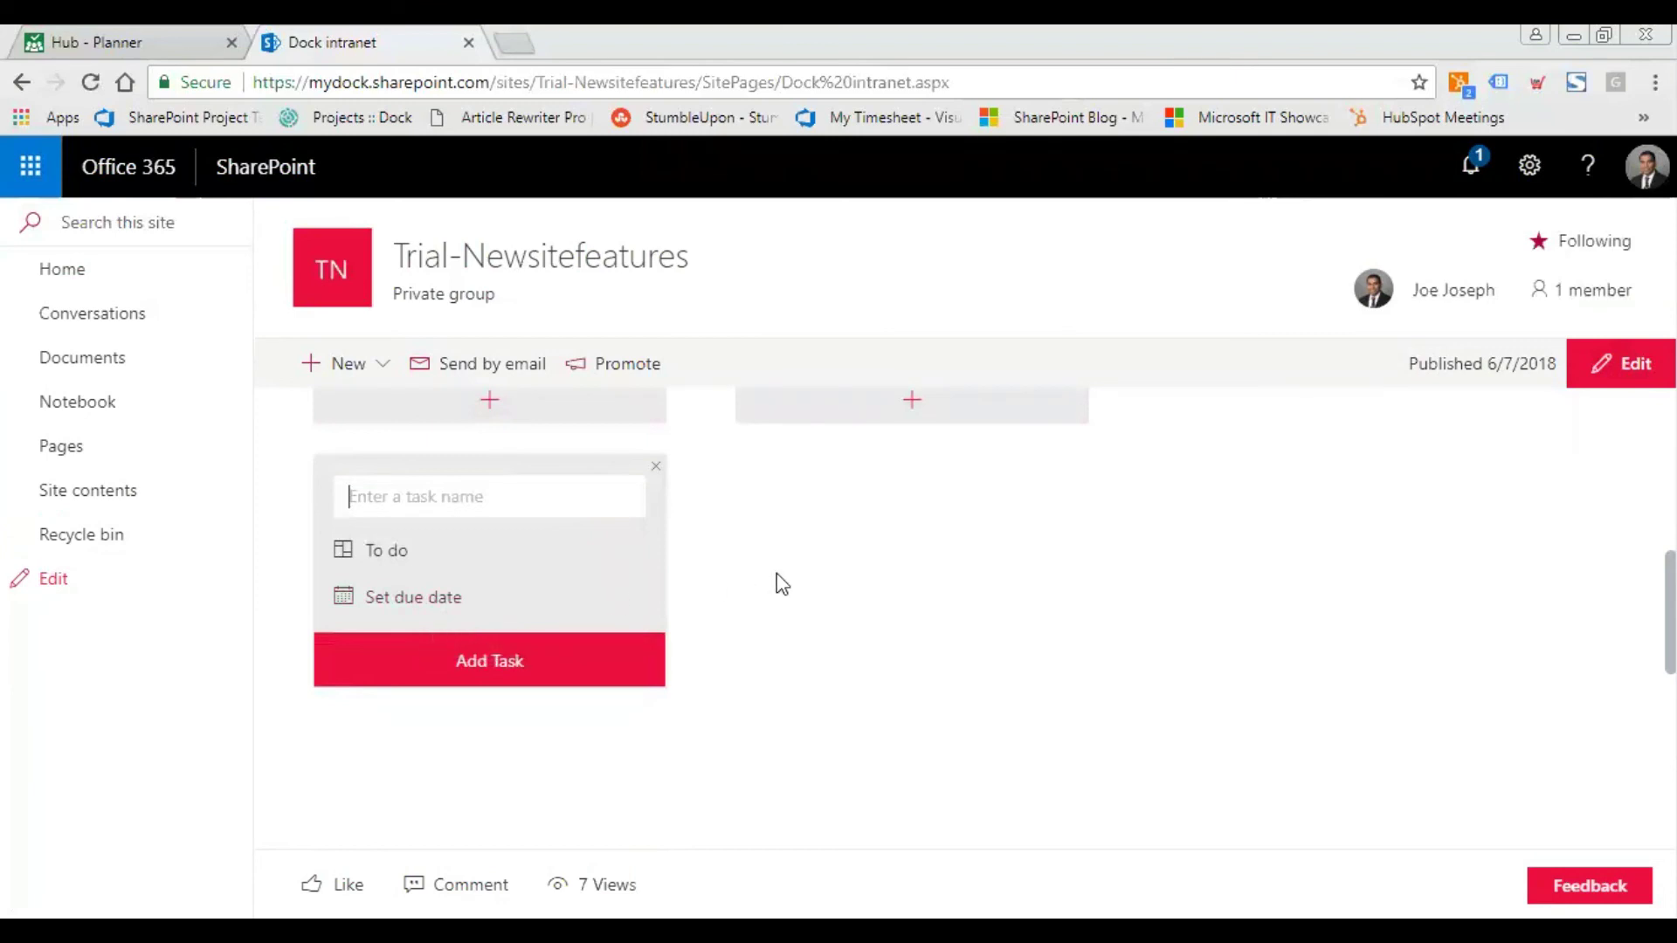